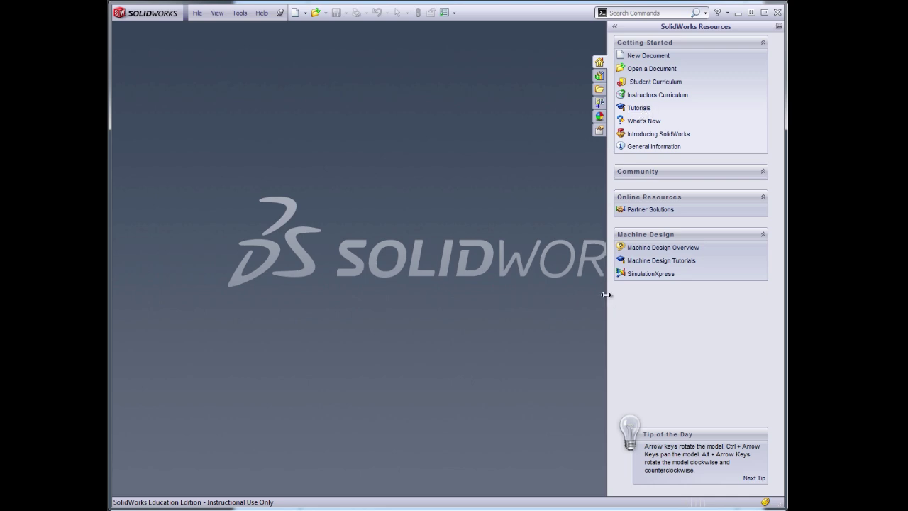
# Collapse the SolidWorks Resources task pane so the full start screen shows.
pyautogui.moveTo(605, 295); pyautogui.dragTo(781, 300)
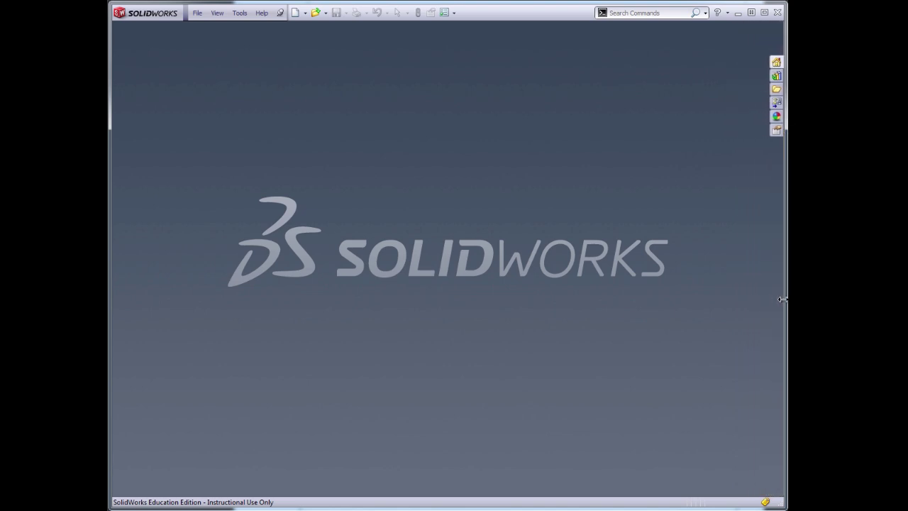
# Create a new Part document, Part1, from the New SolidWorks Document dialog.
pyautogui.click(305, 13)
pyautogui.click(312, 24)
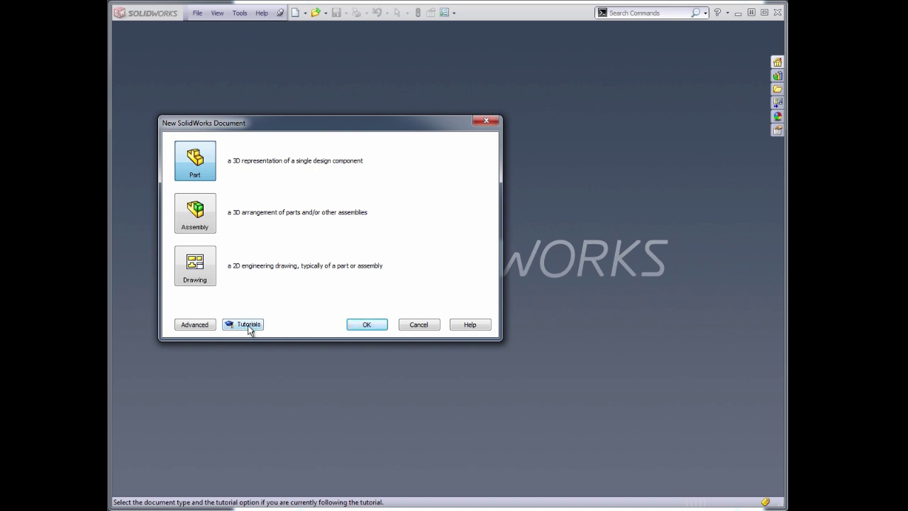
pyautogui.click(367, 325)
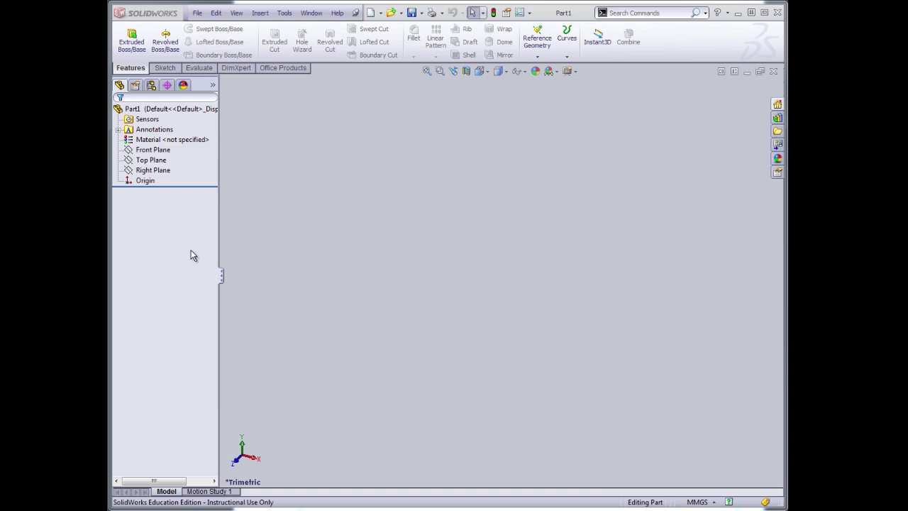
# Preview the Front and Top Planes, clear the selection, and bring up the sketching tools.
pyautogui.click(156, 150)
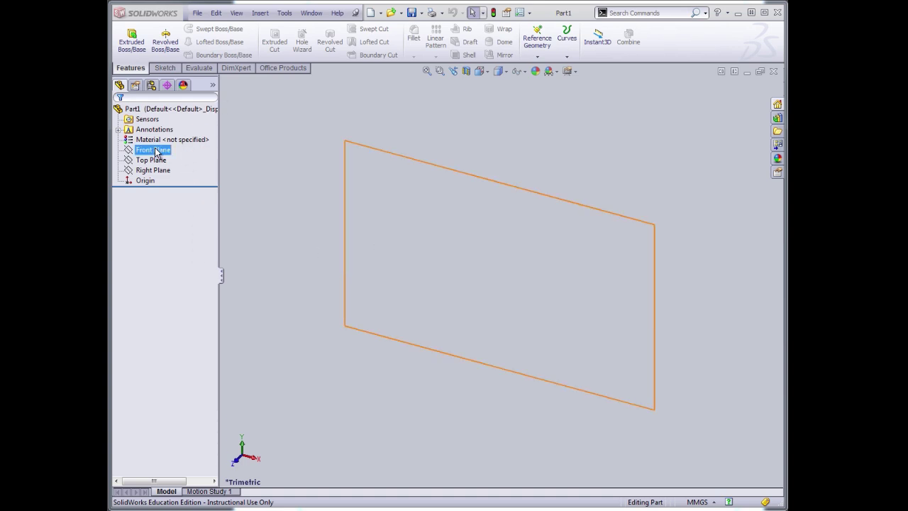
pyautogui.click(155, 161)
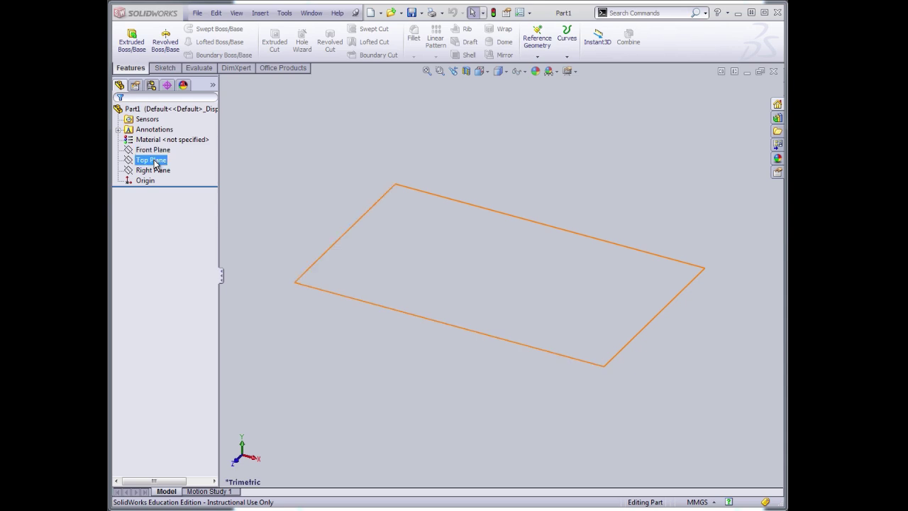
pyautogui.click(240, 151)
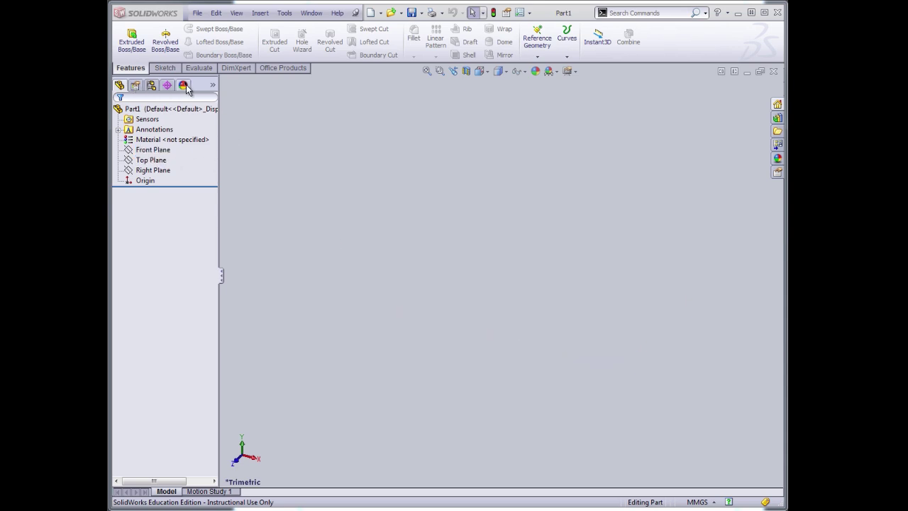
pyautogui.click(167, 69)
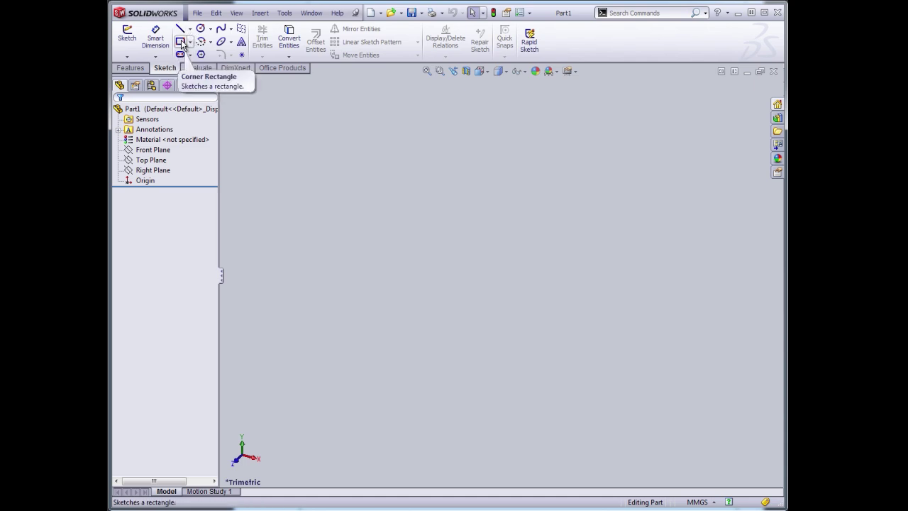
# Start a corner-rectangle sketch, Sketch1, on the Front Plane.
pyautogui.click(181, 42)
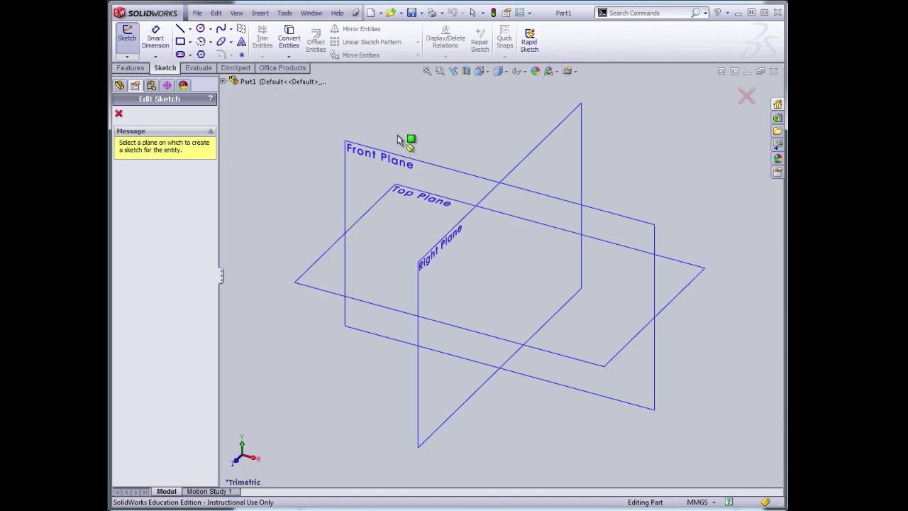
pyautogui.click(378, 154)
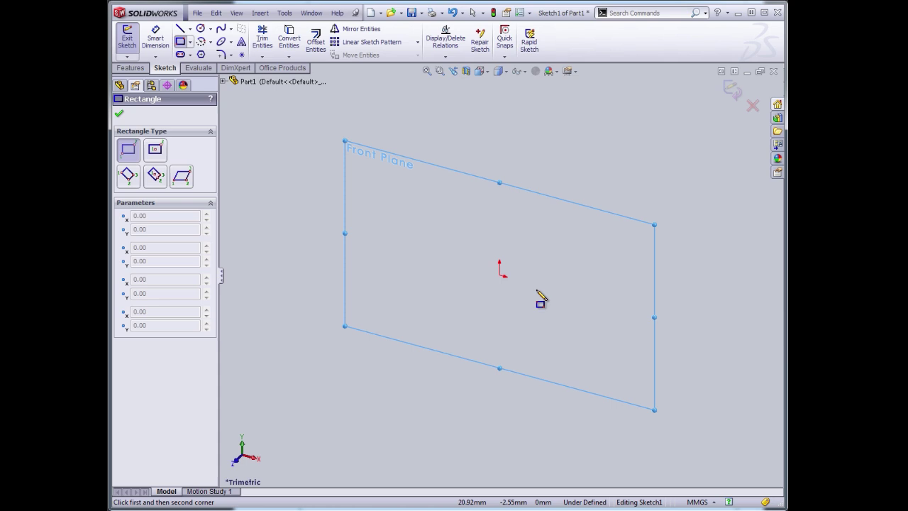
pyautogui.click(487, 72)
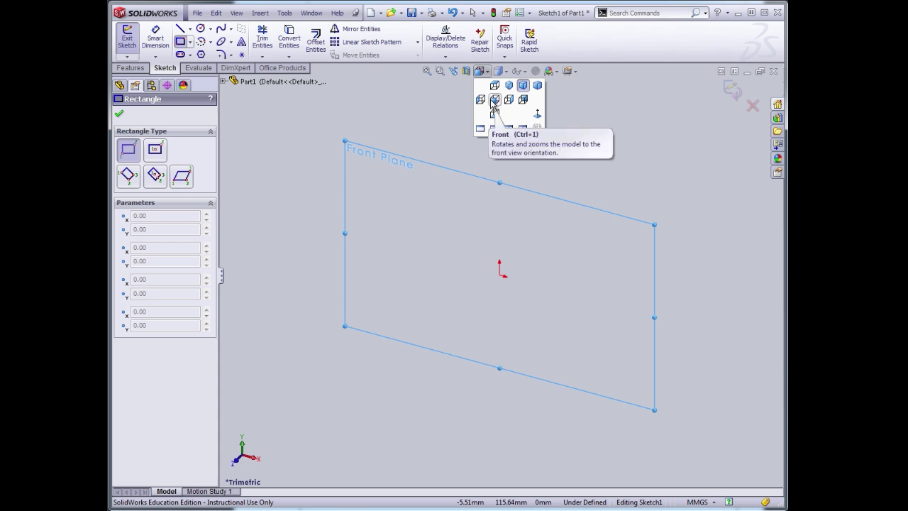
# View the Front Plane face-on and draw a corner rectangle from the origin up-right.
pyautogui.click(494, 100)
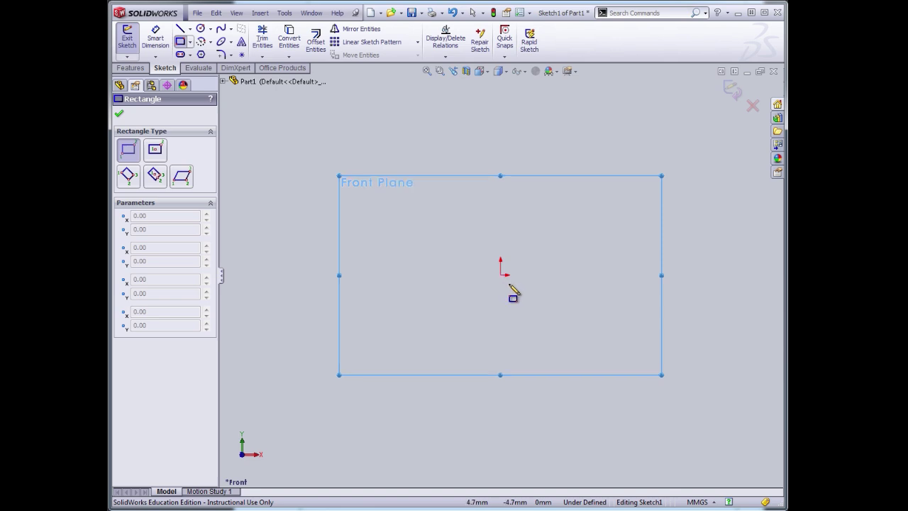
pyautogui.click(501, 276)
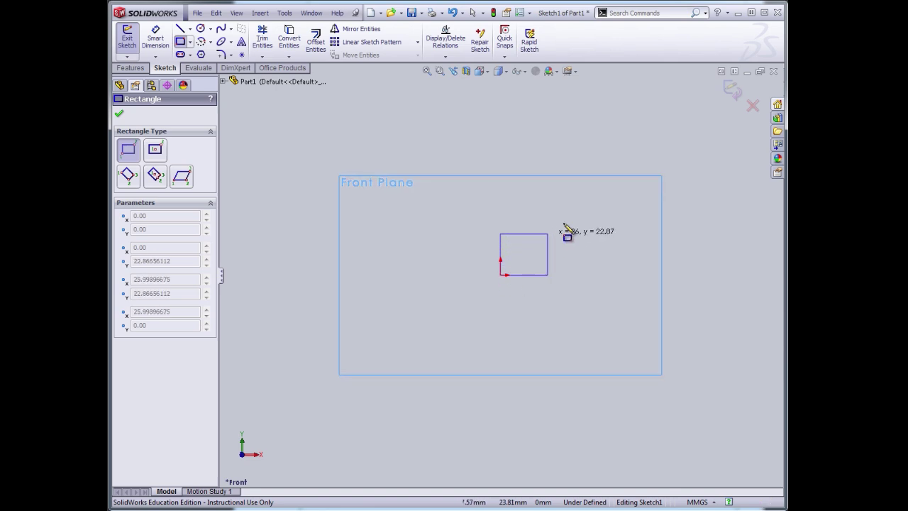
pyautogui.click(612, 187)
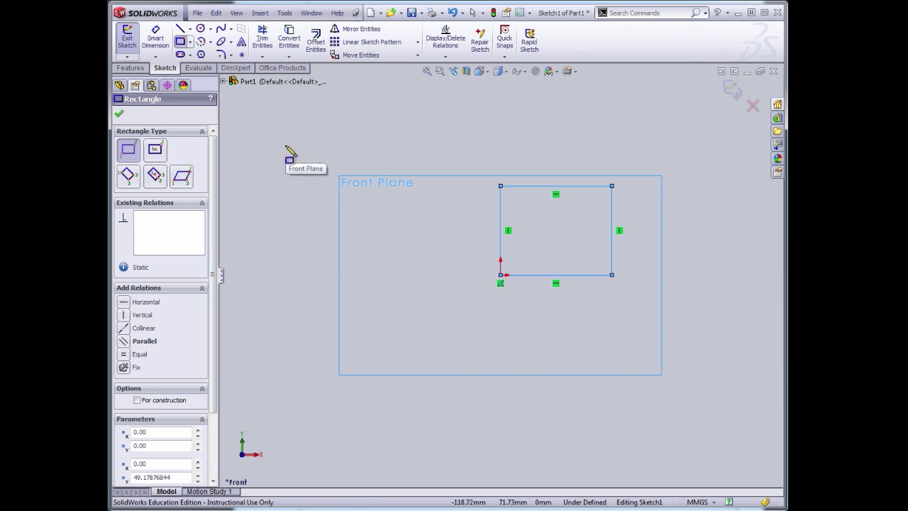
# Set the part's document units to IPS (inch, pound, second).
pyautogui.click(525, 14)
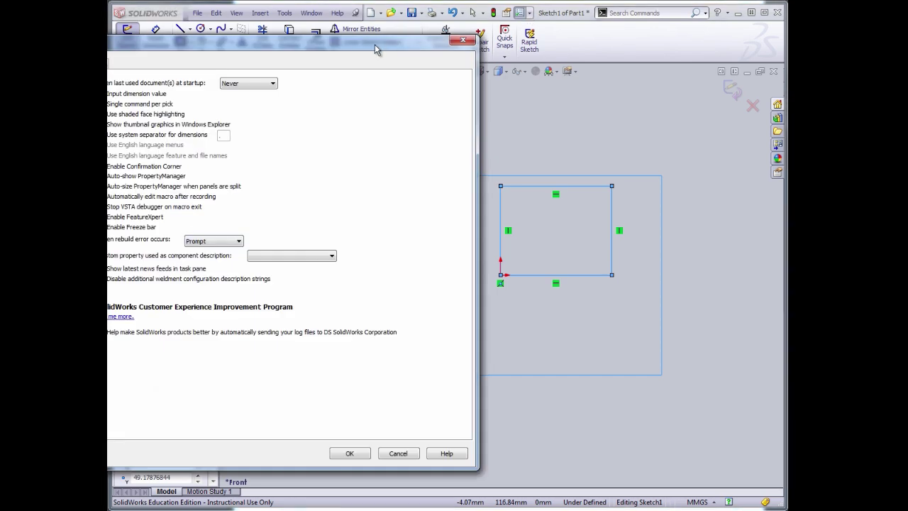
pyautogui.moveTo(345, 44); pyautogui.dragTo(459, 51)
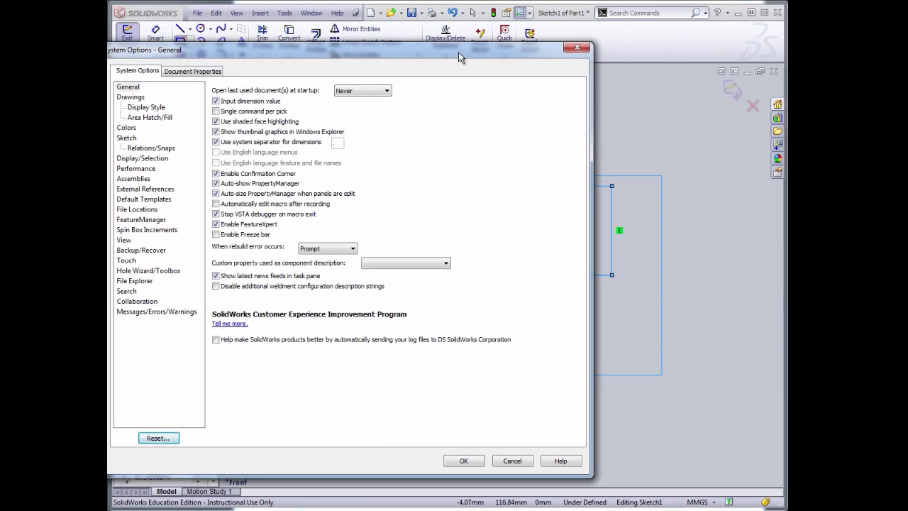
pyautogui.click(186, 71)
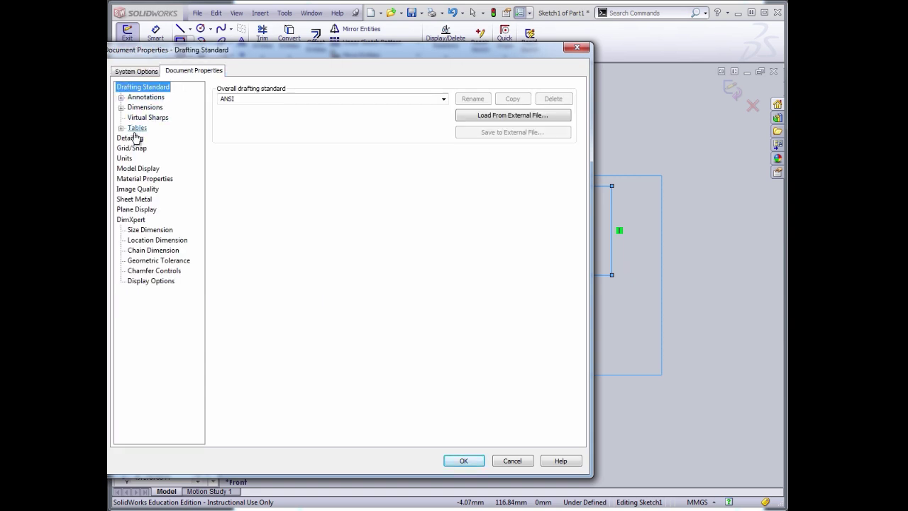
pyautogui.click(125, 159)
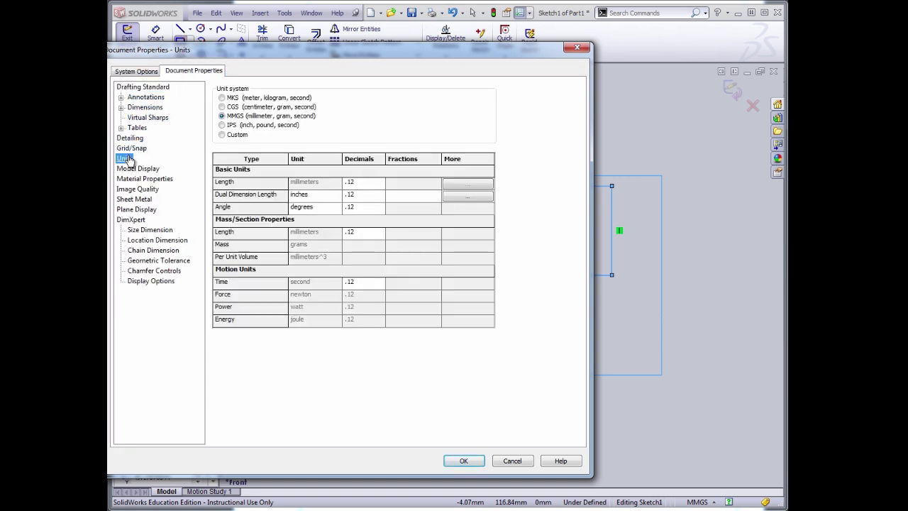
pyautogui.click(222, 125)
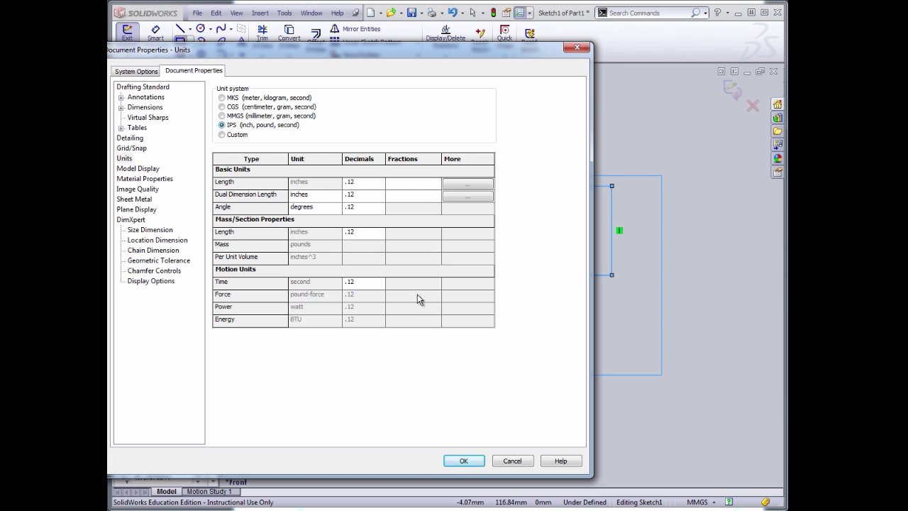
pyautogui.click(465, 461)
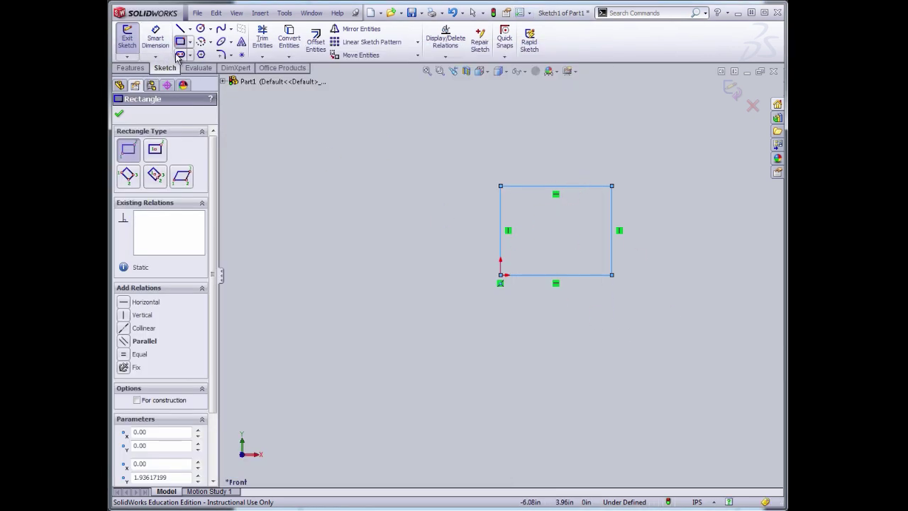
# Dimension the rectangle's width between its left and right edges to 2.00 in.
pyautogui.click(155, 38)
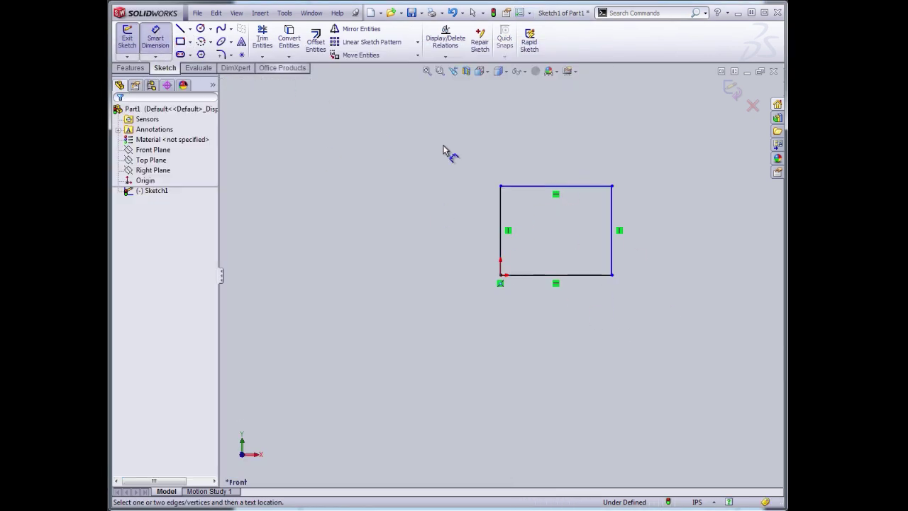
pyautogui.click(502, 226)
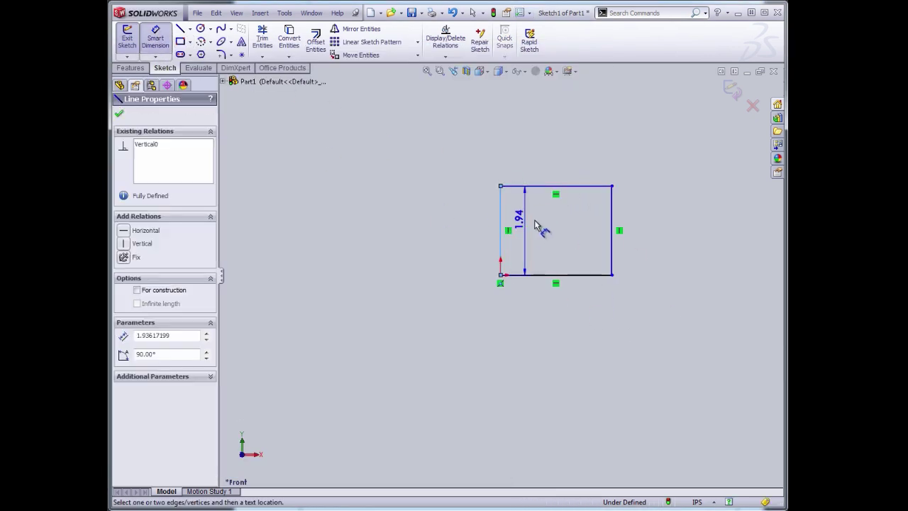
pyautogui.click(612, 232)
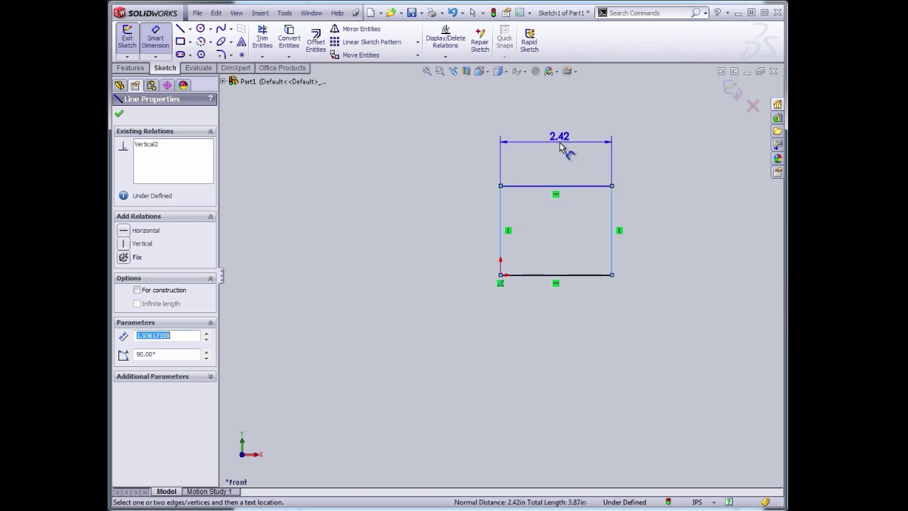
pyautogui.click(560, 147)
pyautogui.write('2.')
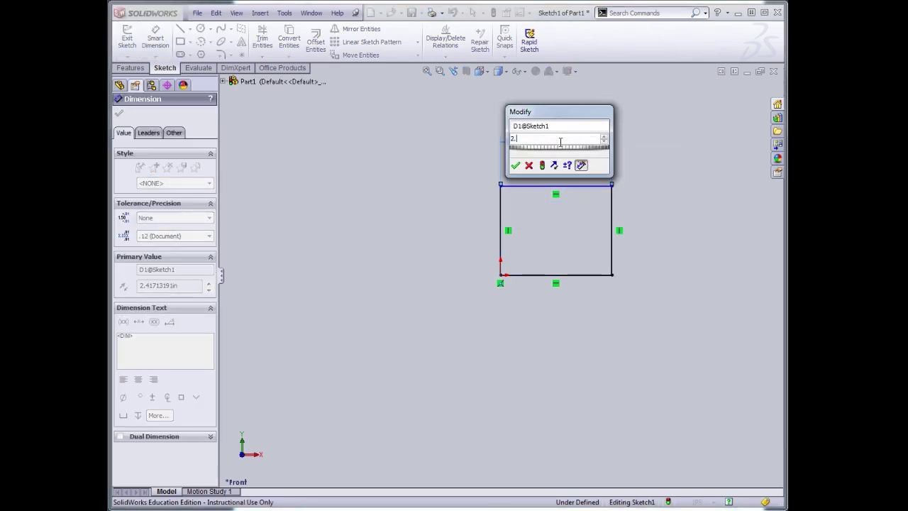
pyautogui.click(516, 165)
# Dimension the rectangle's height to 2.00 in, fully defining the sketch.
pyautogui.click(539, 188)
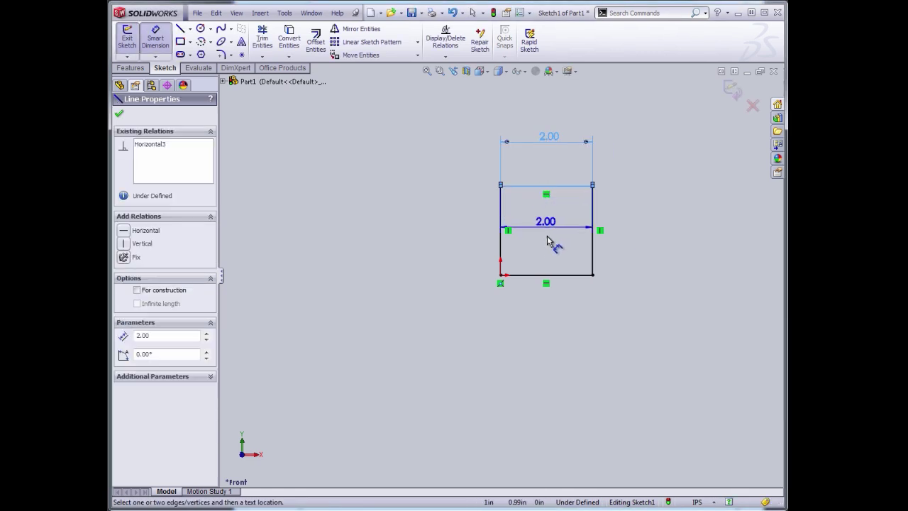
pyautogui.click(560, 275)
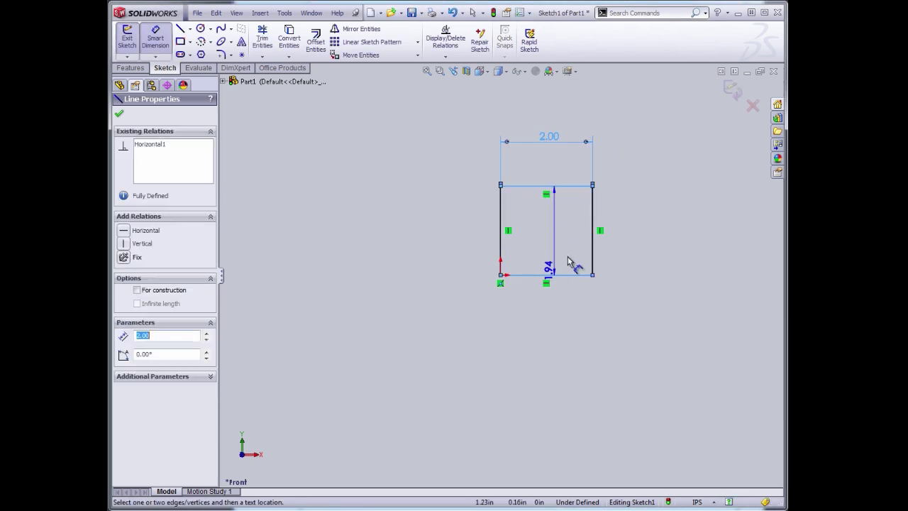
pyautogui.click(632, 236)
pyautogui.write('2.0')
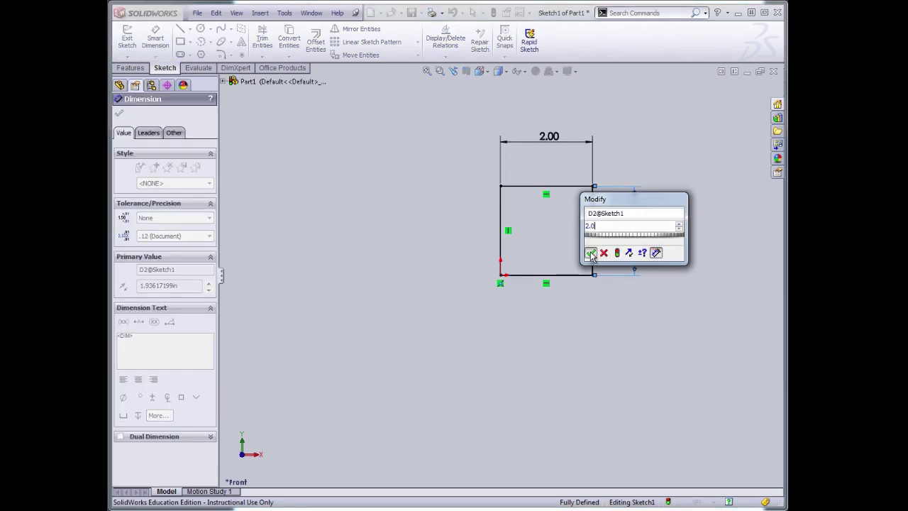
pyautogui.click(590, 252)
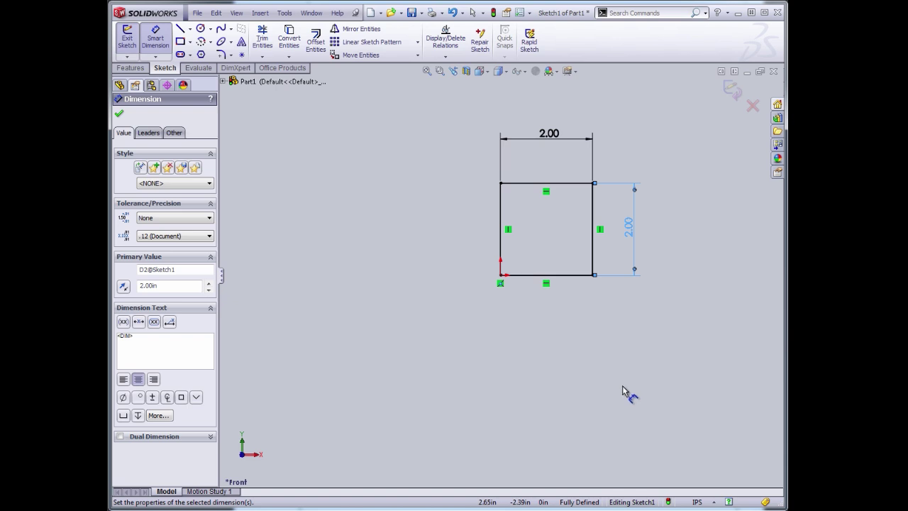
pyautogui.click(119, 114)
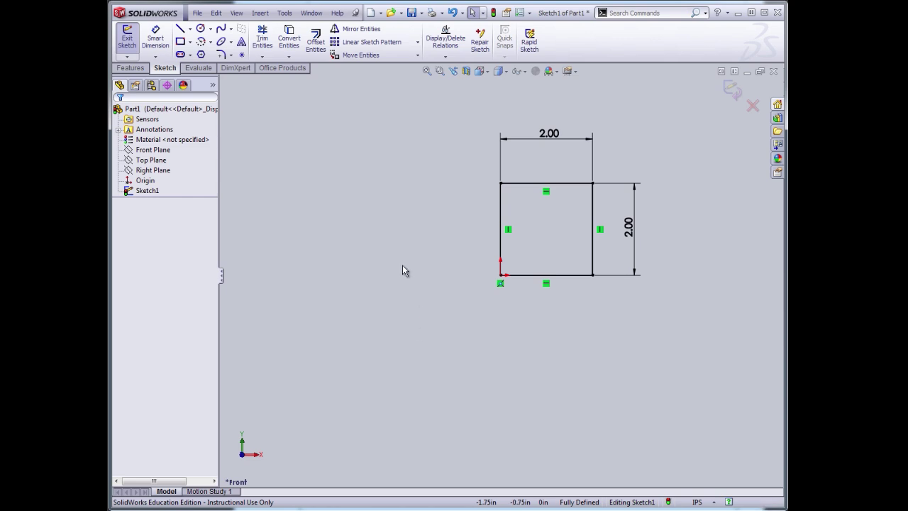
# Extrude the square sketch Blind to about 0.145 in, creating Boss-Extrude1.
pyautogui.click(128, 68)
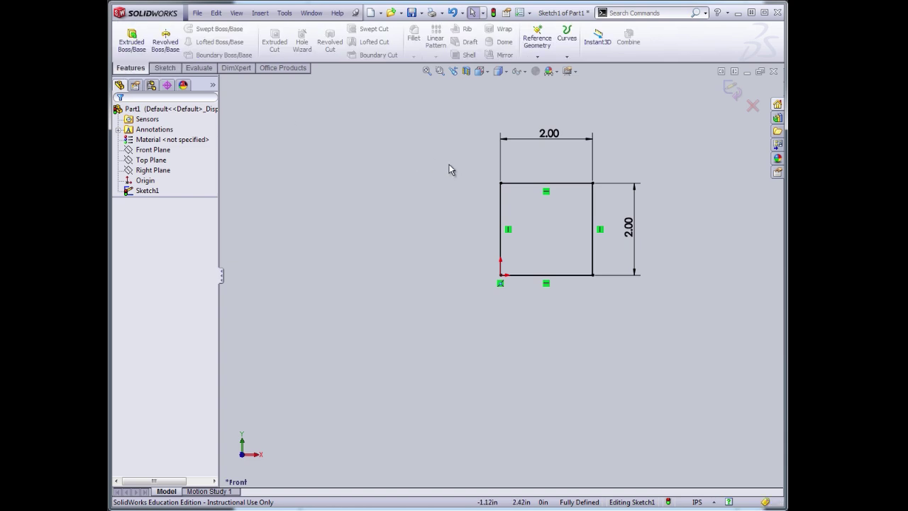
pyautogui.moveTo(481, 175); pyautogui.dragTo(603, 287)
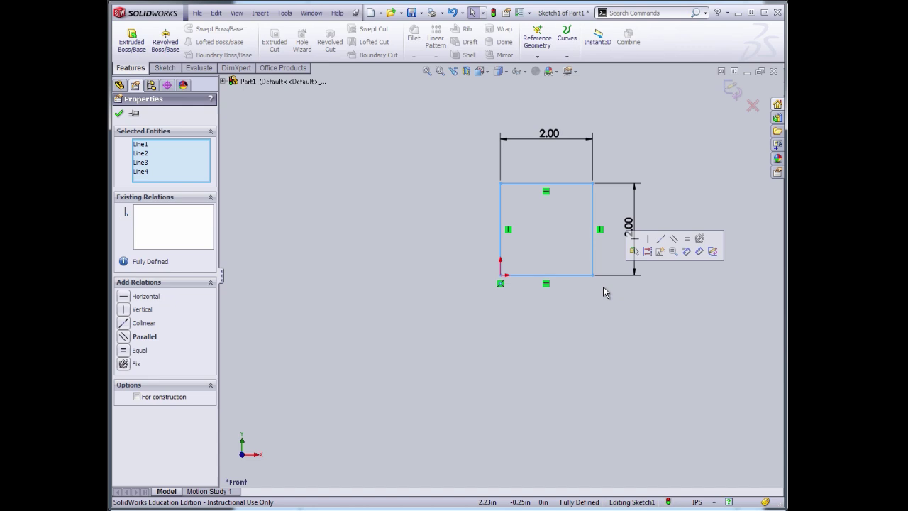
pyautogui.click(132, 41)
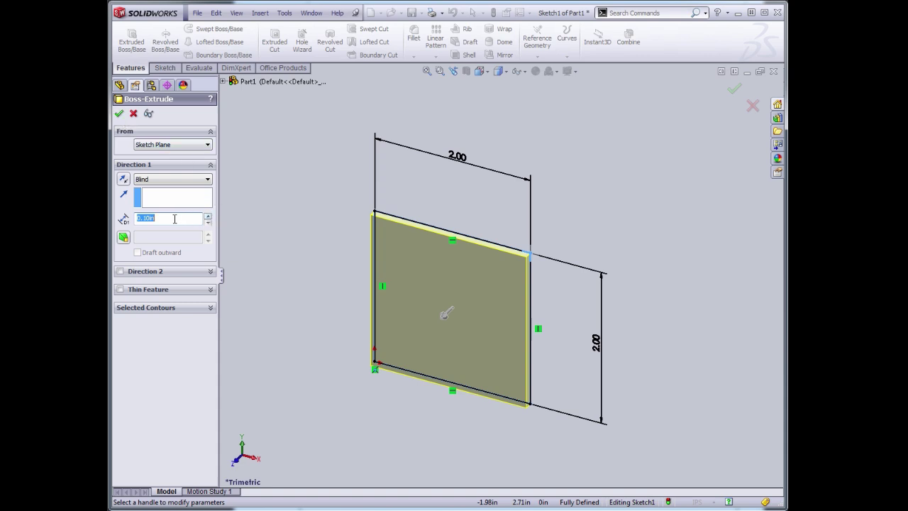
pyautogui.click(146, 219)
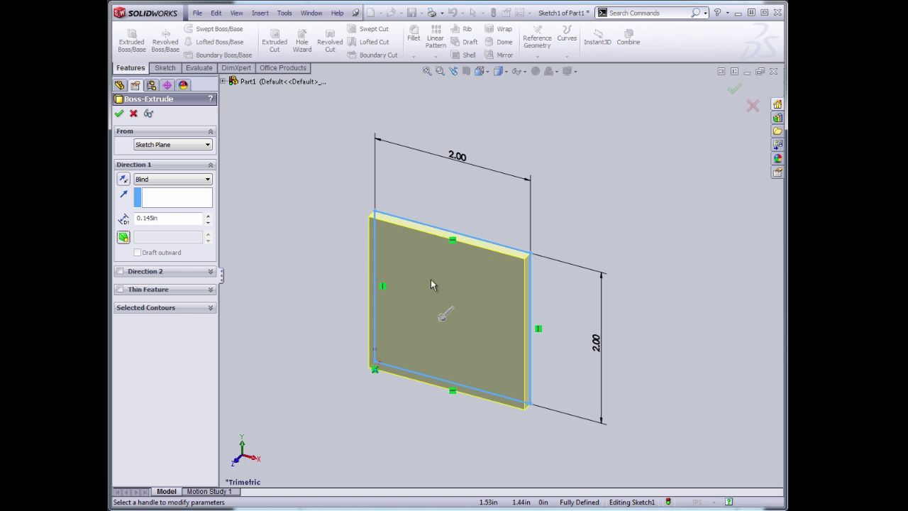
pyautogui.click(123, 181)
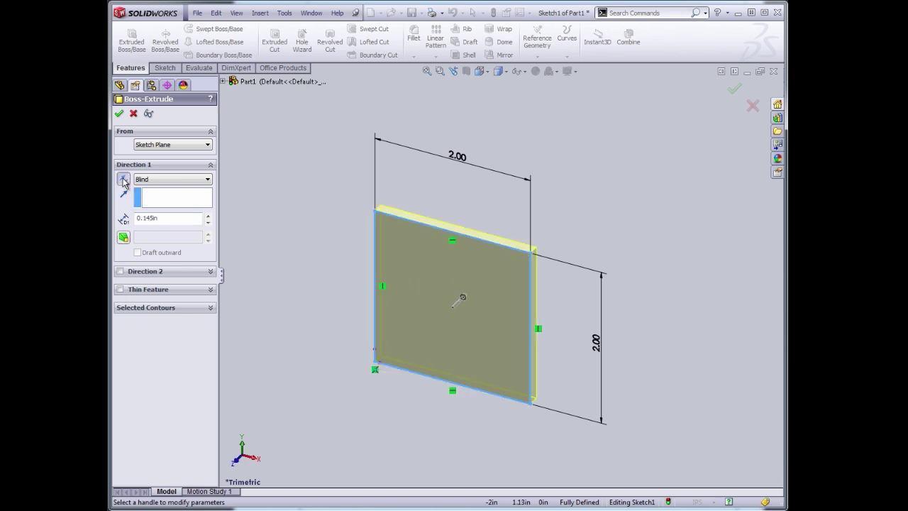
pyautogui.click(124, 180)
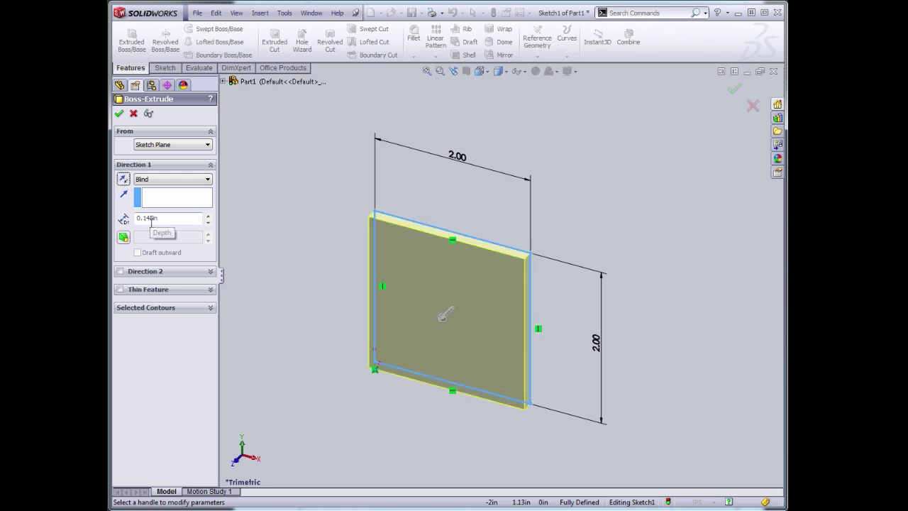
pyautogui.click(119, 115)
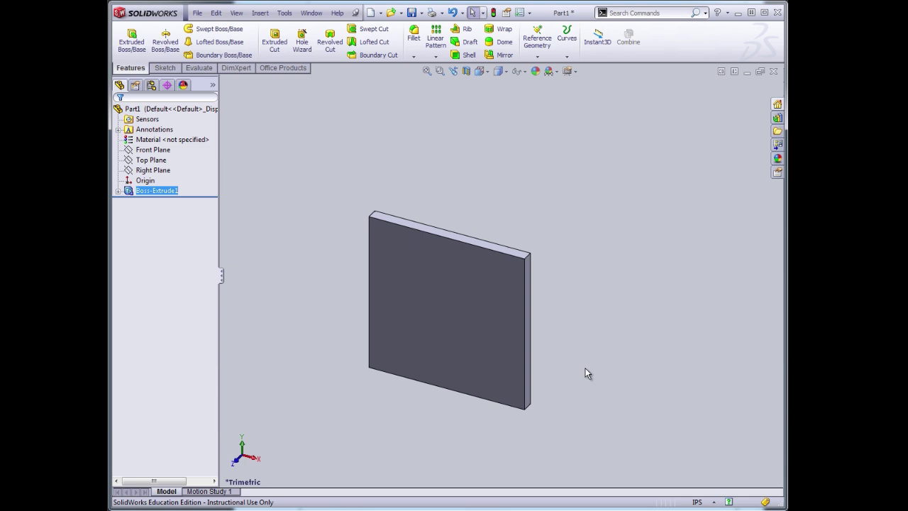
# Orbit the plate and check Left, Front and Isometric views, ending face-on at Front.
pyautogui.moveTo(586, 371)
pyautogui.mouseDown(button='middle')
pyautogui.moveTo(606, 328)
pyautogui.moveTo(574, 320)
pyautogui.moveTo(474, 371)
pyautogui.moveTo(559, 339)
pyautogui.moveTo(586, 364)
pyautogui.mouseUp(button='middle')
pyautogui.click(486, 72)
pyautogui.click(480, 100)
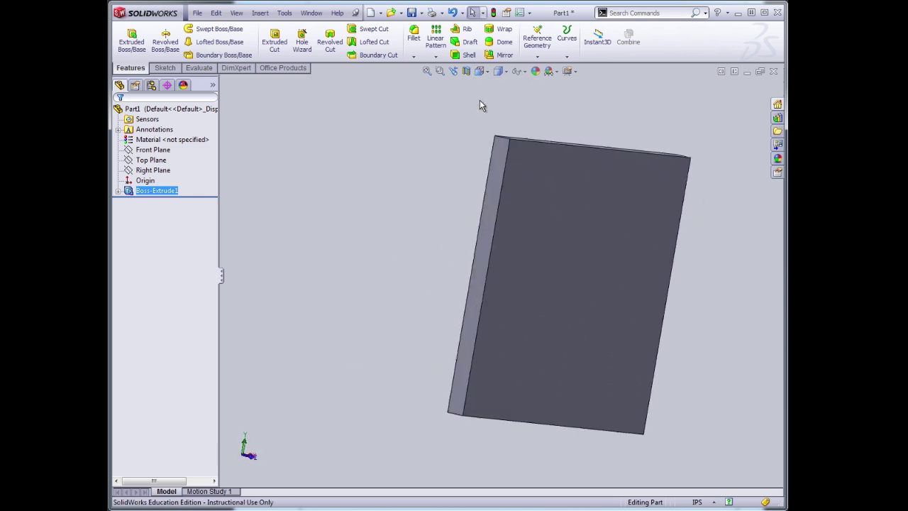
pyautogui.click(482, 71)
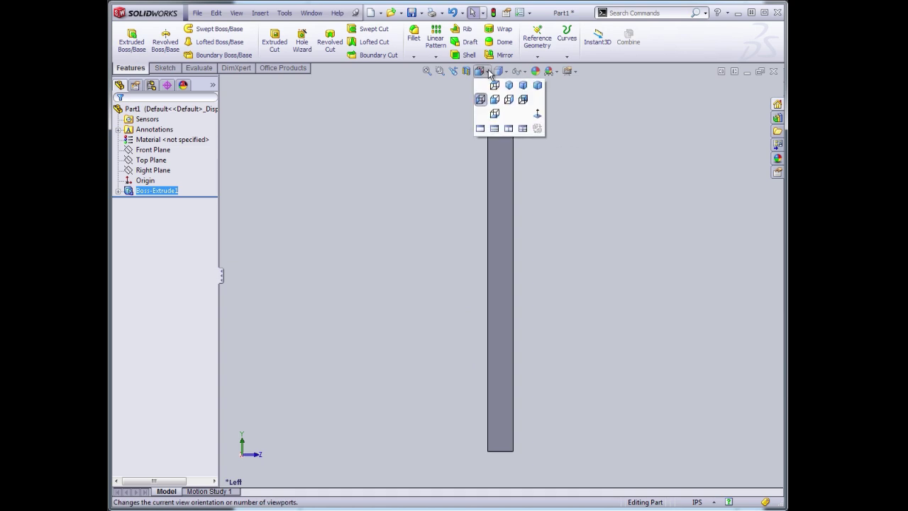
pyautogui.click(495, 85)
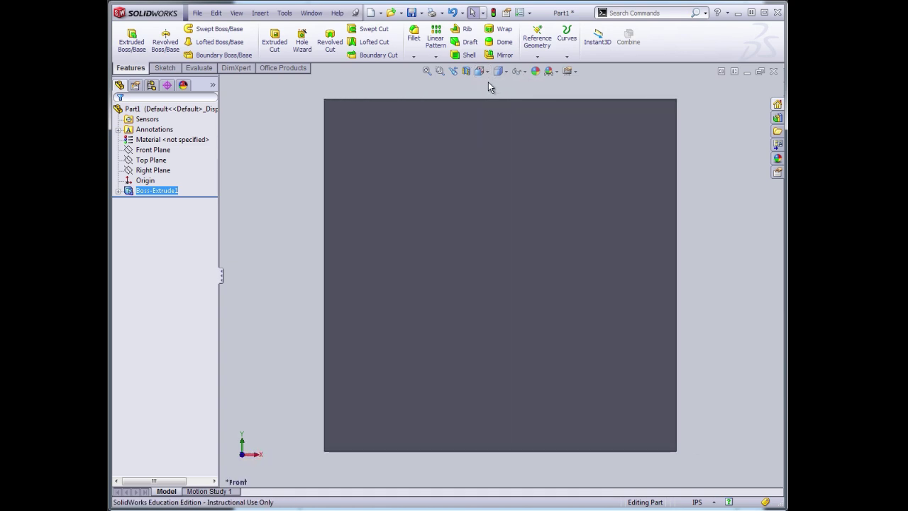
pyautogui.click(487, 74)
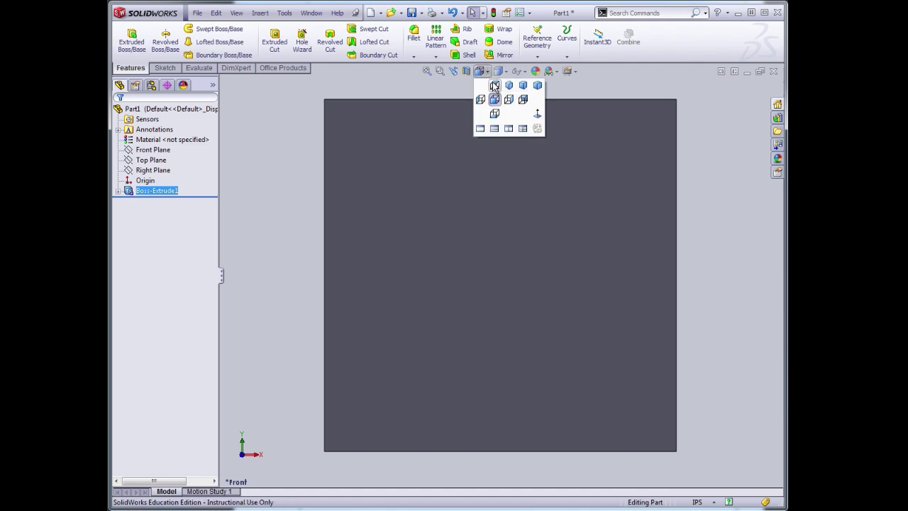
pyautogui.click(508, 85)
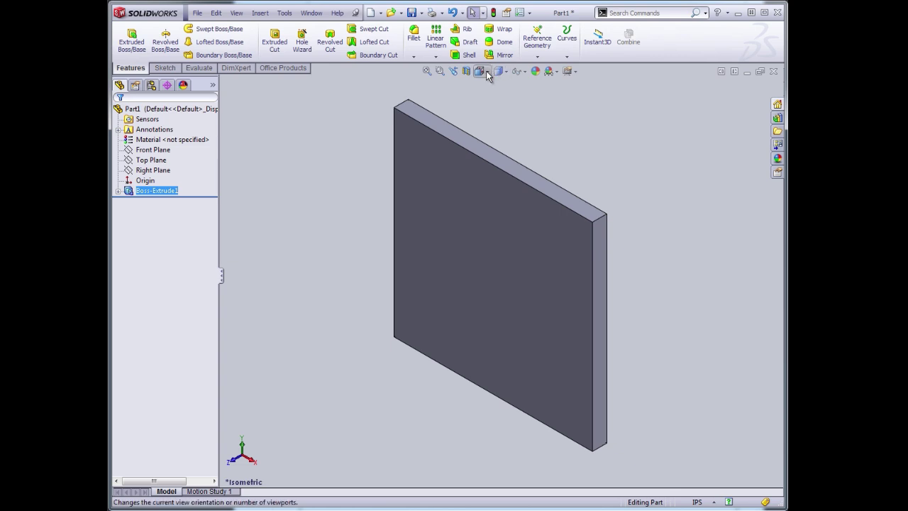
pyautogui.click(486, 74)
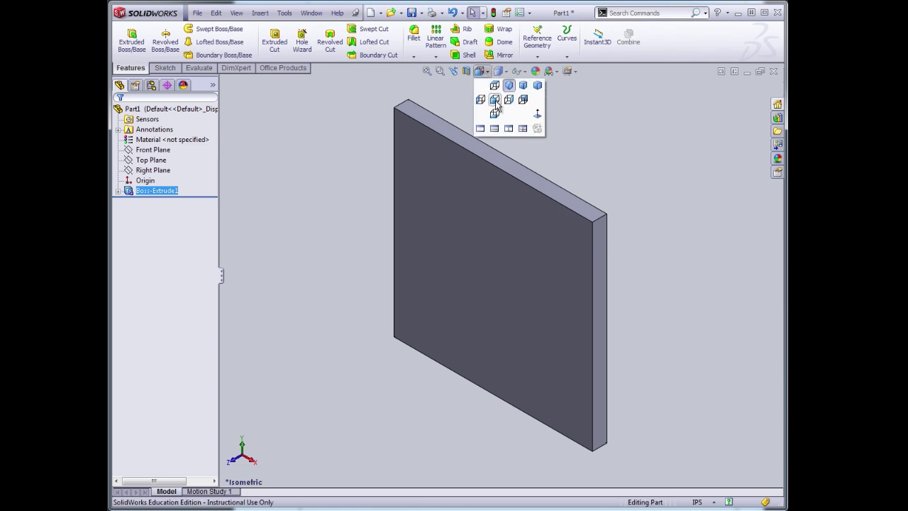
pyautogui.click(493, 100)
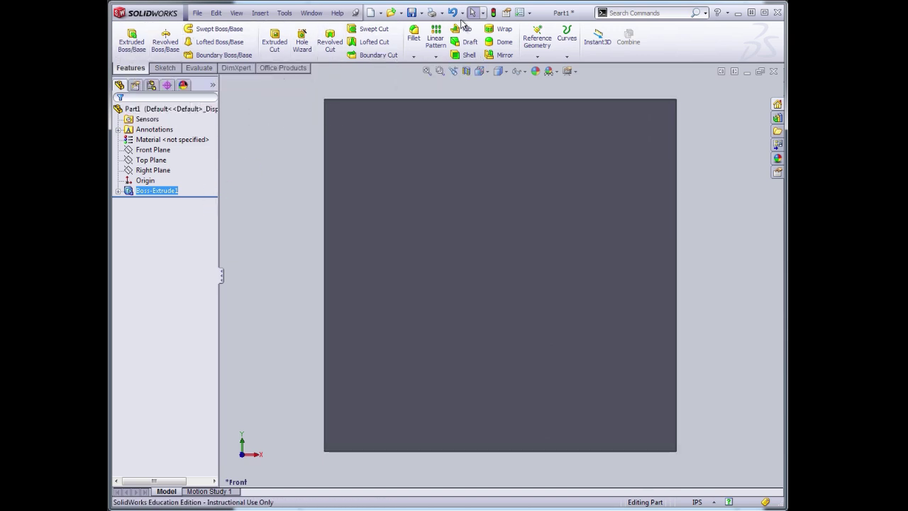
# Start a Front Plane sketch and draw a large circle near the plate's middle.
pyautogui.click(170, 69)
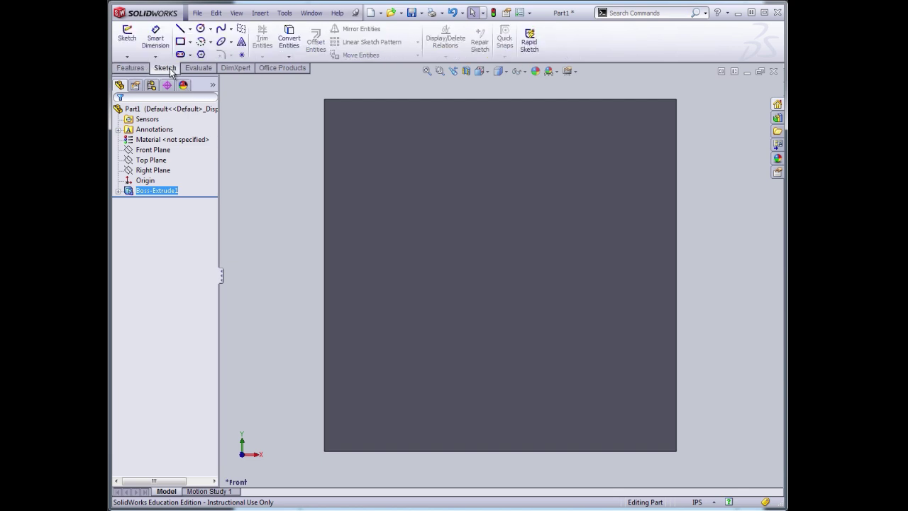
pyautogui.click(147, 152)
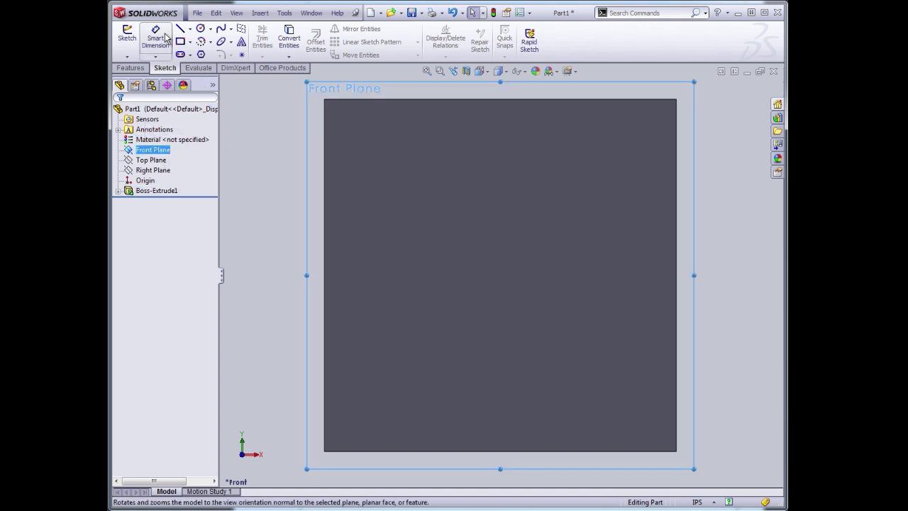
pyautogui.click(200, 29)
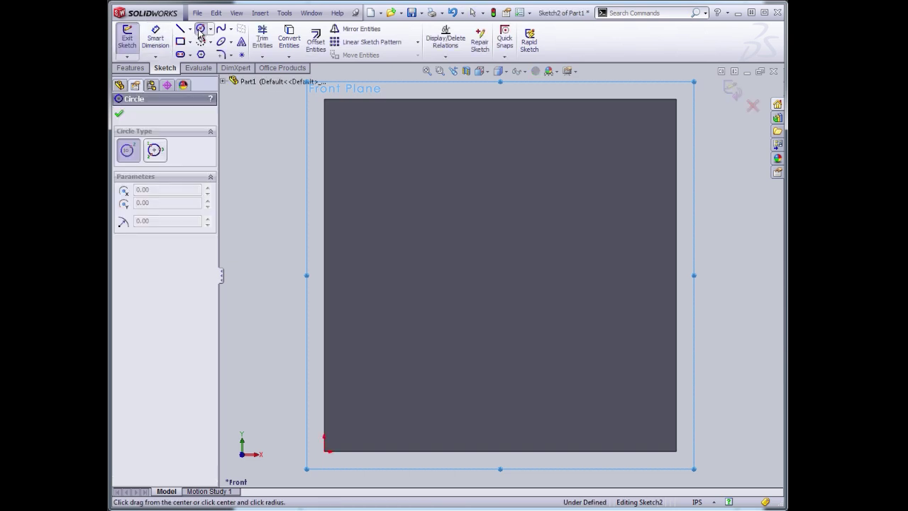
pyautogui.click(503, 271)
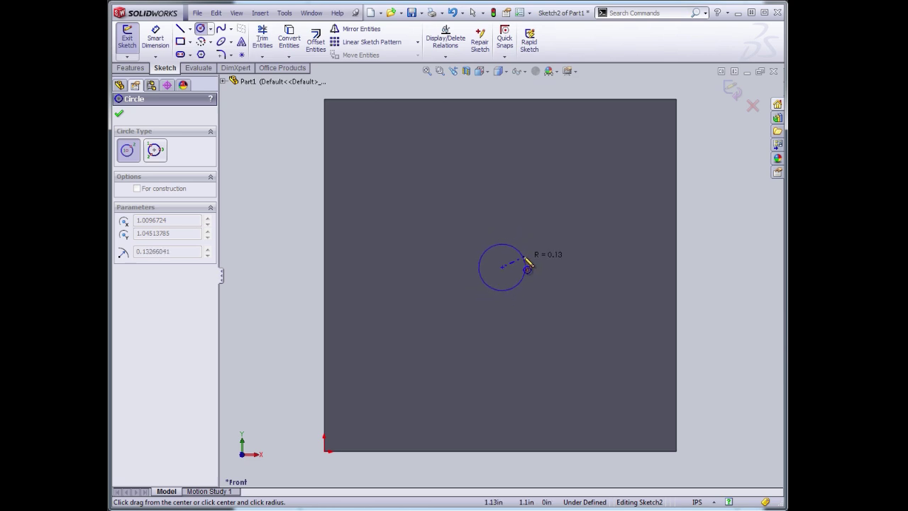
pyautogui.click(528, 268)
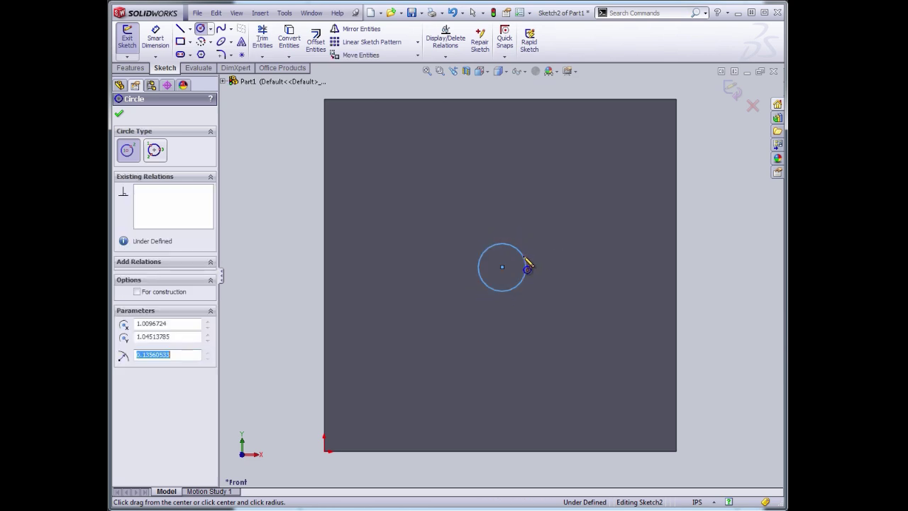
# Draw four small circles near the plate's corners and finish the Circle tool.
pyautogui.click(647, 117)
pyautogui.click(653, 125)
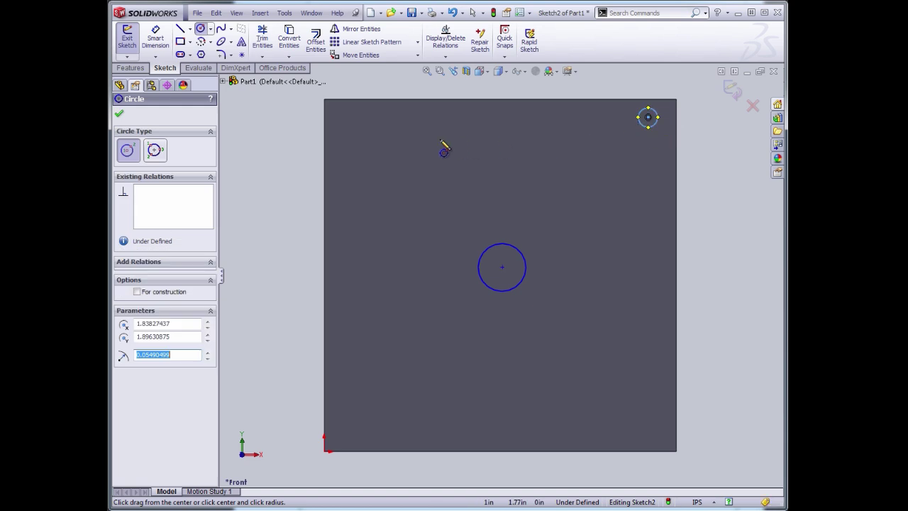
pyautogui.click(342, 117)
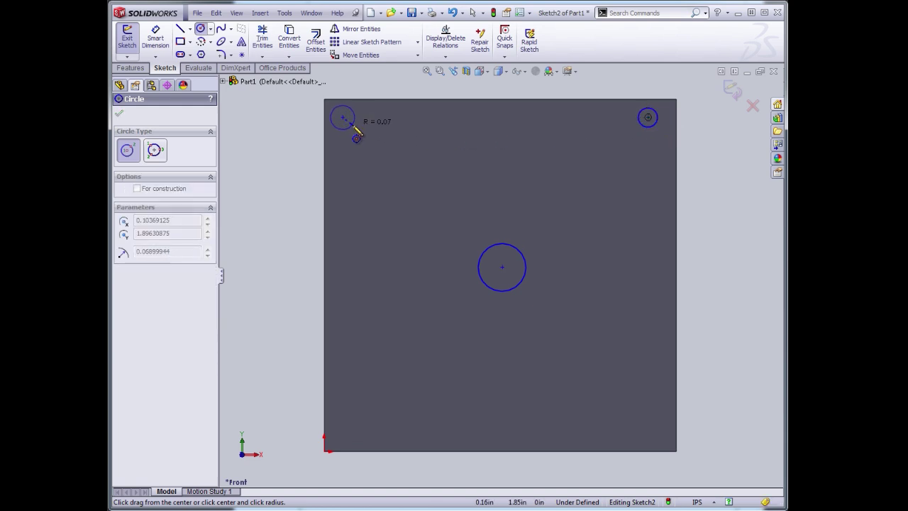
pyautogui.click(354, 126)
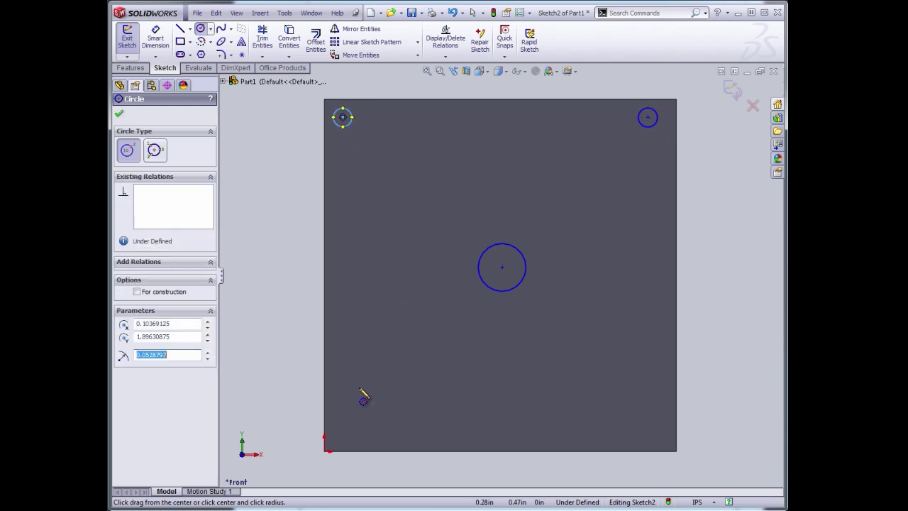
pyautogui.click(345, 429)
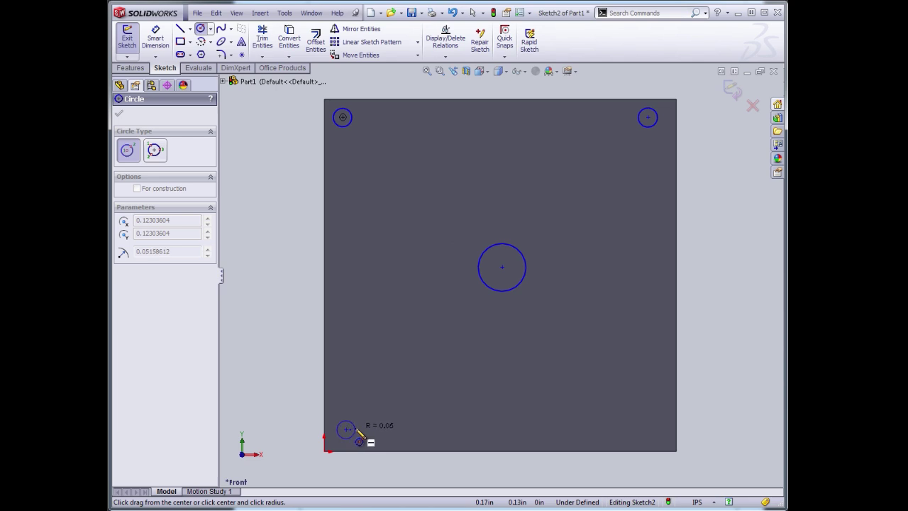
pyautogui.click(357, 438)
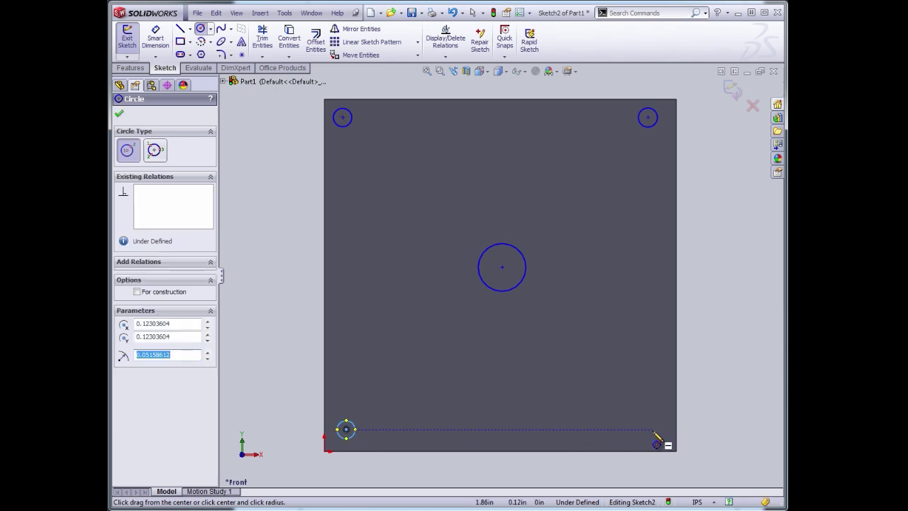
pyautogui.moveTo(652, 429); pyautogui.dragTo(661, 424)
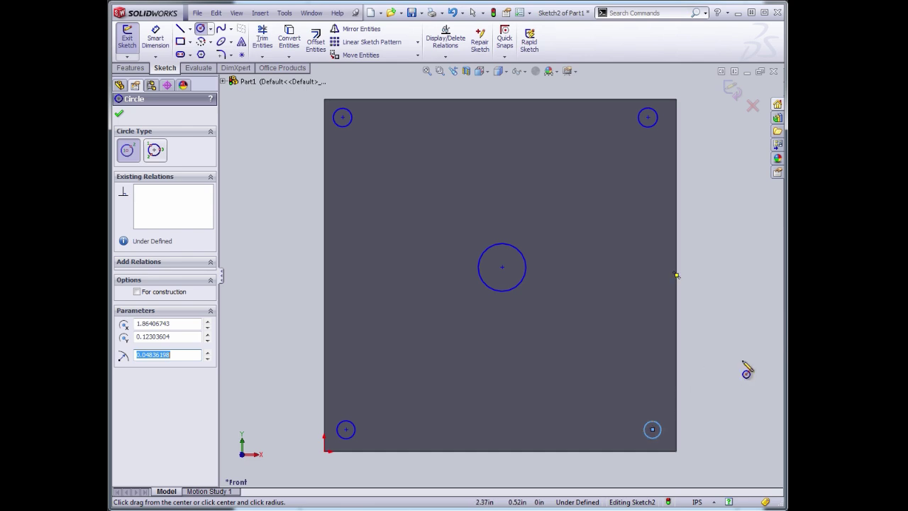
pyautogui.click(122, 115)
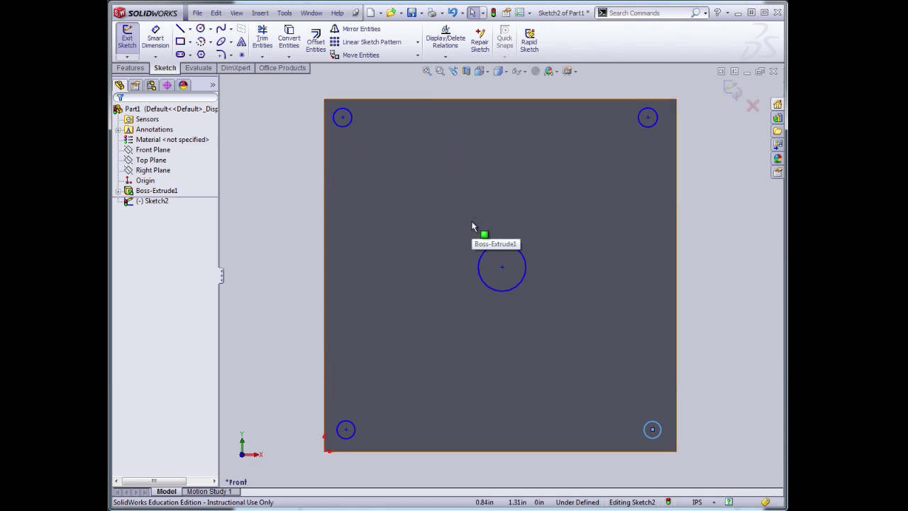
# Exit Sketch2 and select its five circles, four corners and centre, as cut profiles.
pyautogui.click(733, 89)
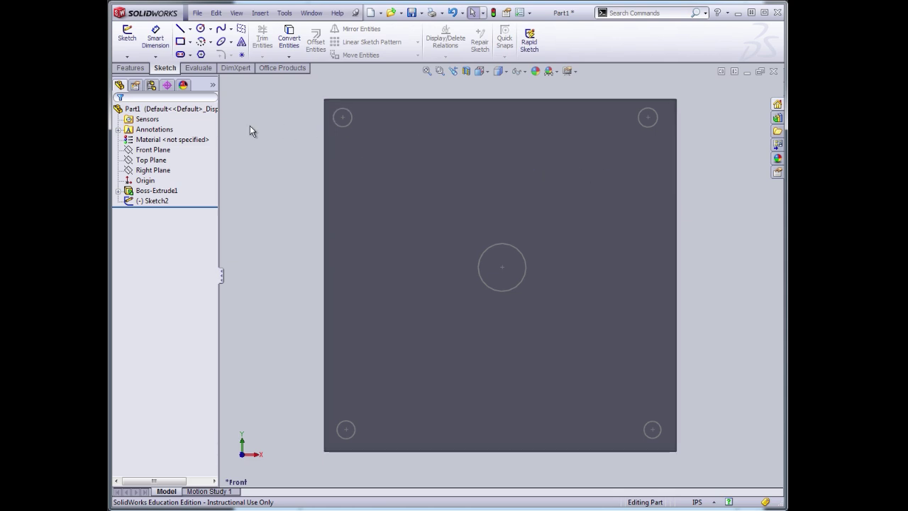
pyautogui.click(348, 124)
pyautogui.keyDown('ctrl'); pyautogui.click(648, 125); pyautogui.keyUp('ctrl')
pyautogui.keyDown('ctrl'); pyautogui.click(525, 261); pyautogui.keyUp('ctrl')
pyautogui.keyDown('ctrl'); pyautogui.click(657, 426); pyautogui.keyUp('ctrl')
pyautogui.keyDown('ctrl'); pyautogui.click(352, 429); pyautogui.keyUp('ctrl')
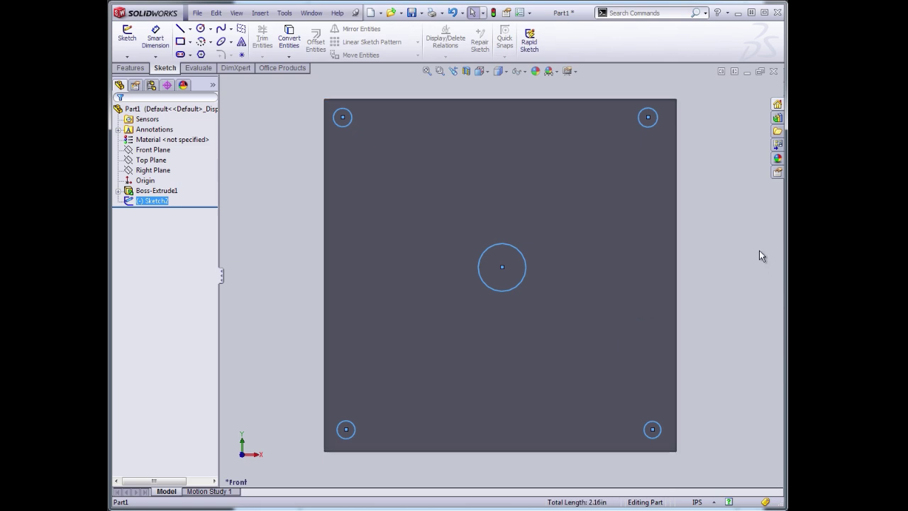
pyautogui.click(130, 69)
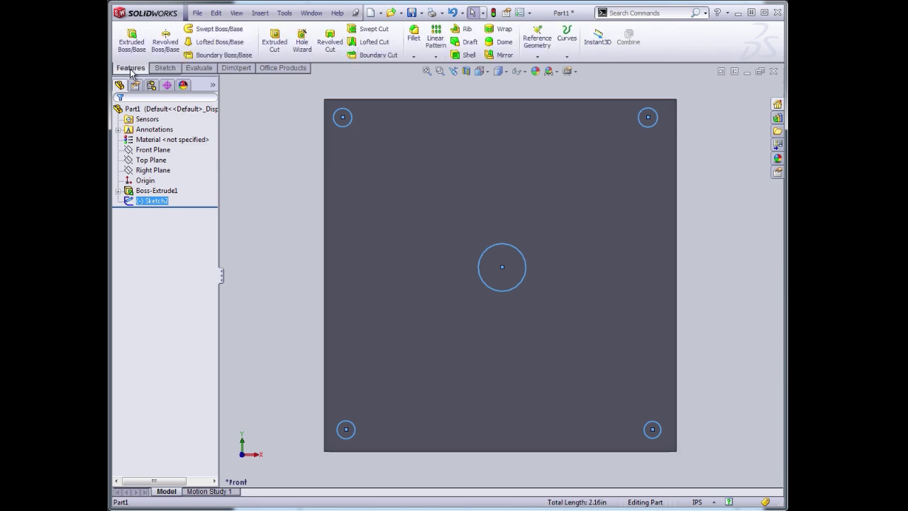
# Start an extruded cut of the five circles and preview a Through All end condition.
pyautogui.click(275, 43)
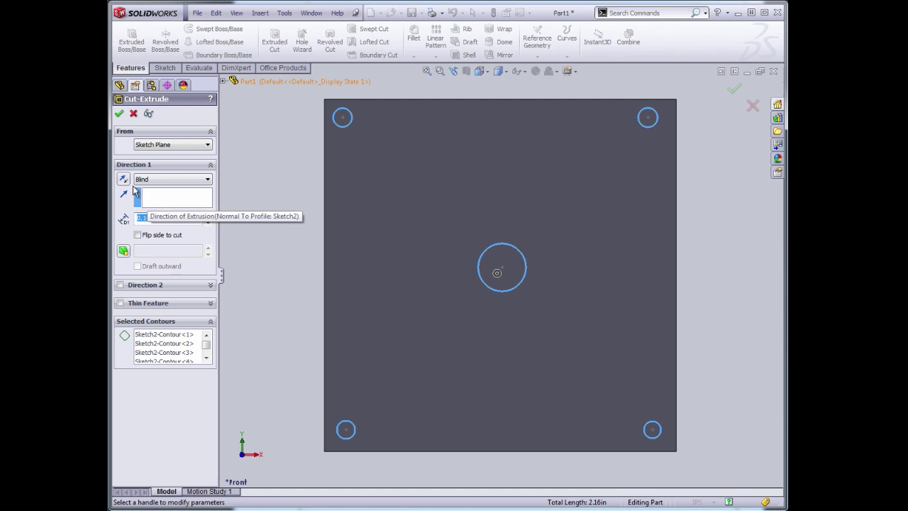
pyautogui.click(208, 181)
pyautogui.click(188, 197)
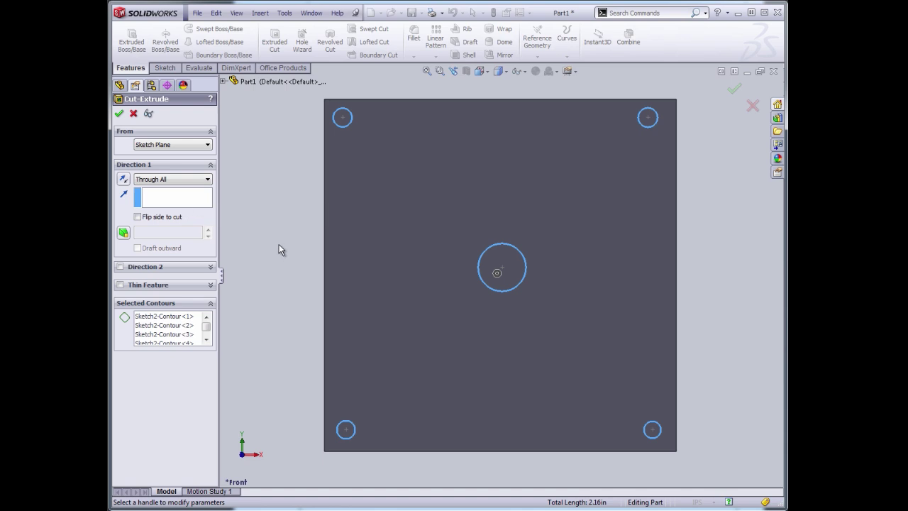
pyautogui.scroll(1, 280, 248)
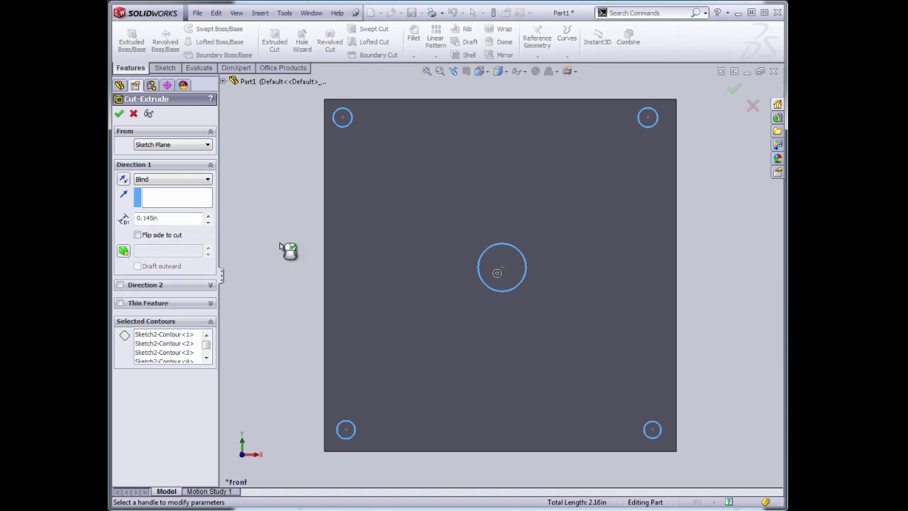
pyautogui.moveTo(255, 236); pyautogui.dragTo(370, 254, button='middle')
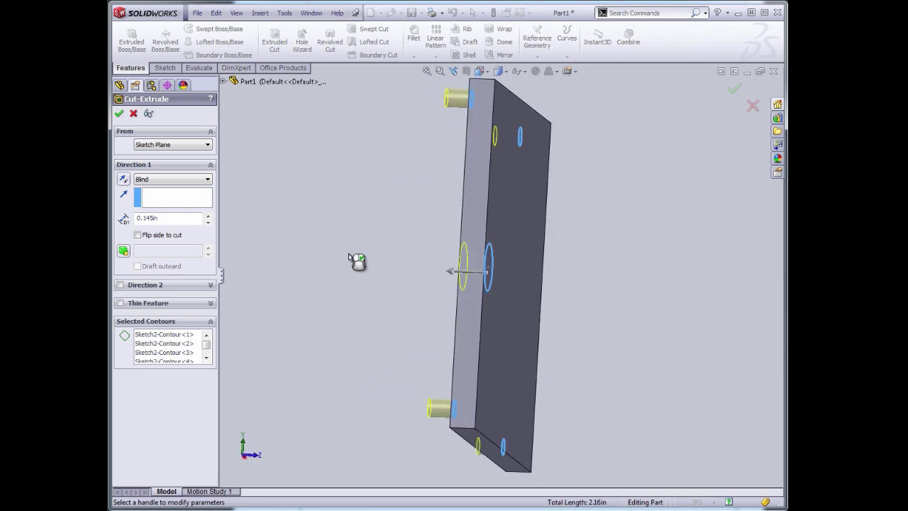
pyautogui.moveTo(617, 263); pyautogui.dragTo(662, 296, button='middle')
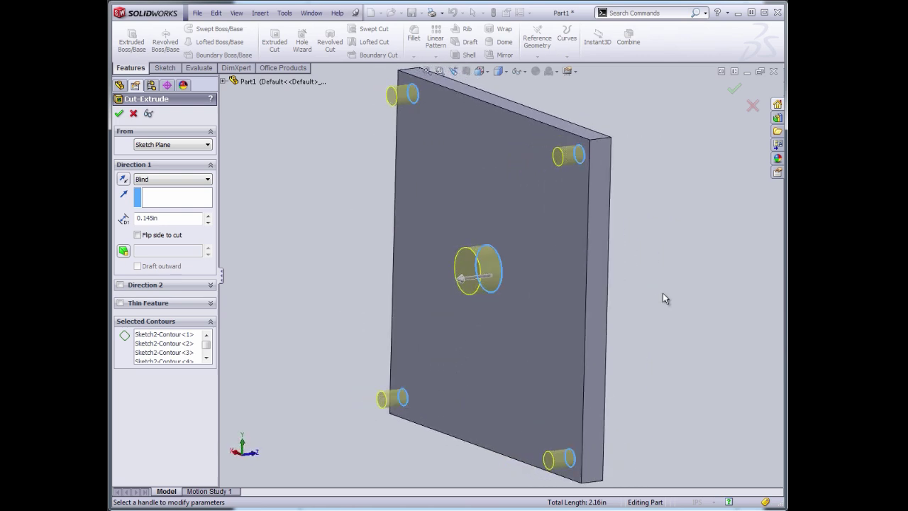
# Reverse the cut direction into the plate and apply the Cut-Extrude.
pyautogui.click(123, 181)
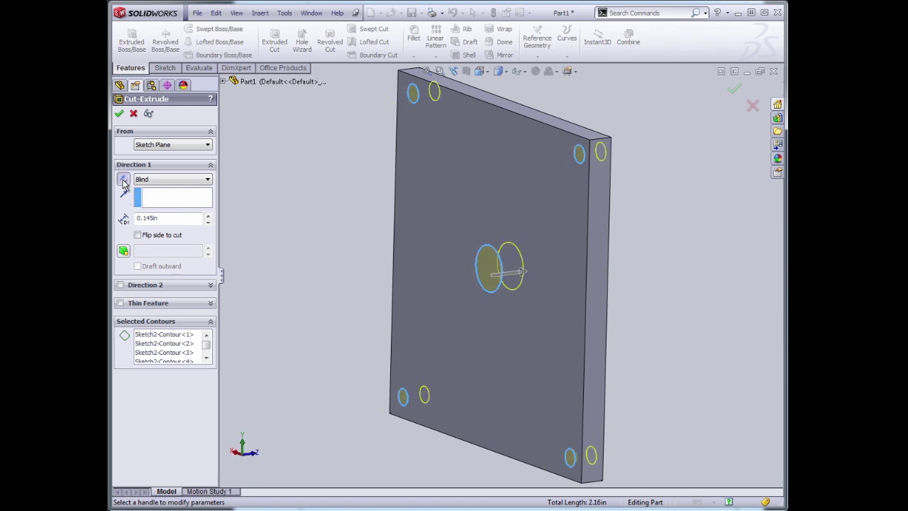
pyautogui.click(207, 180)
pyautogui.click(191, 197)
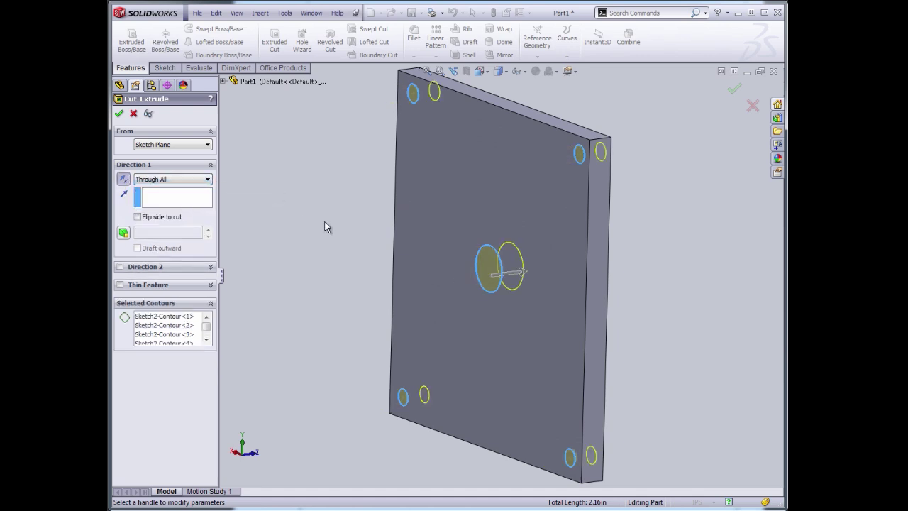
pyautogui.scroll(1, 328, 228)
pyautogui.moveTo(330, 228)
pyautogui.mouseDown(button='middle')
pyautogui.moveTo(288, 225)
pyautogui.moveTo(342, 226)
pyautogui.mouseUp(button='middle')
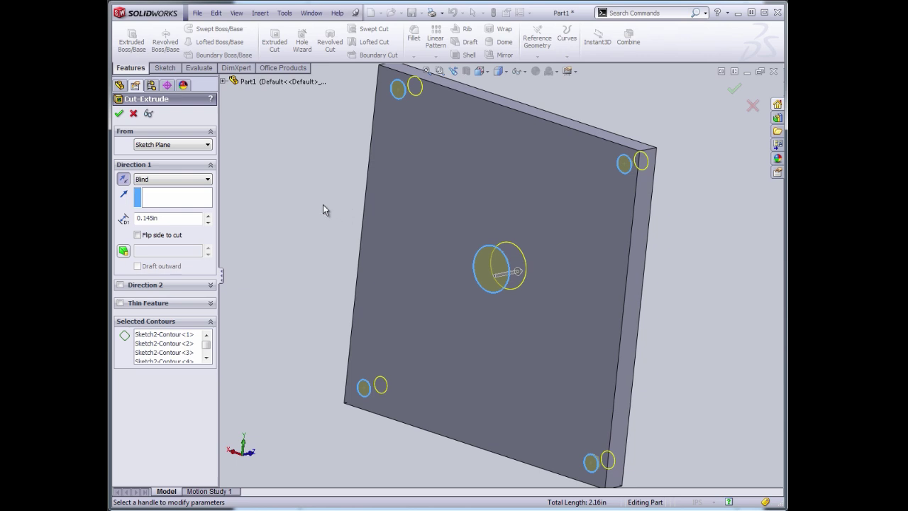
pyautogui.click(119, 114)
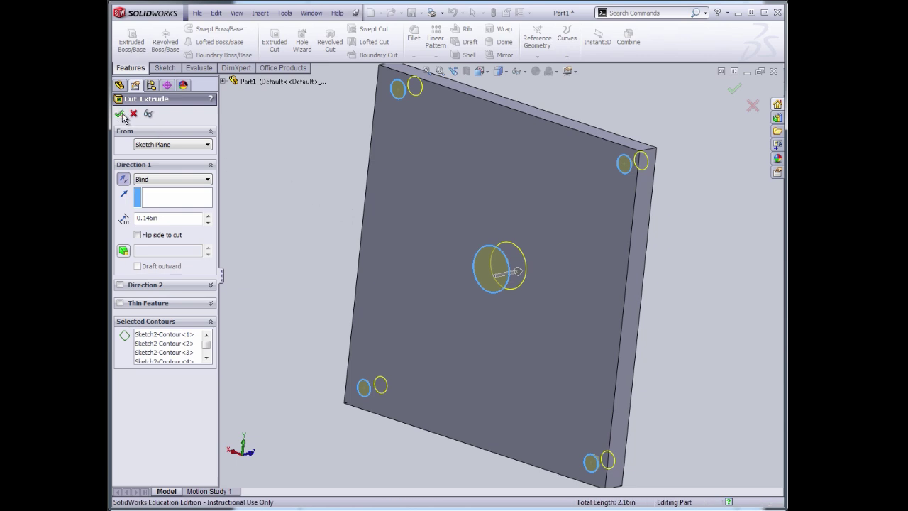
# View the holed plate in Isometric, then Front, and expand Cut-Extrude1 to select Sketch2.
pyautogui.moveTo(339, 250); pyautogui.dragTo(355, 236, button='middle')
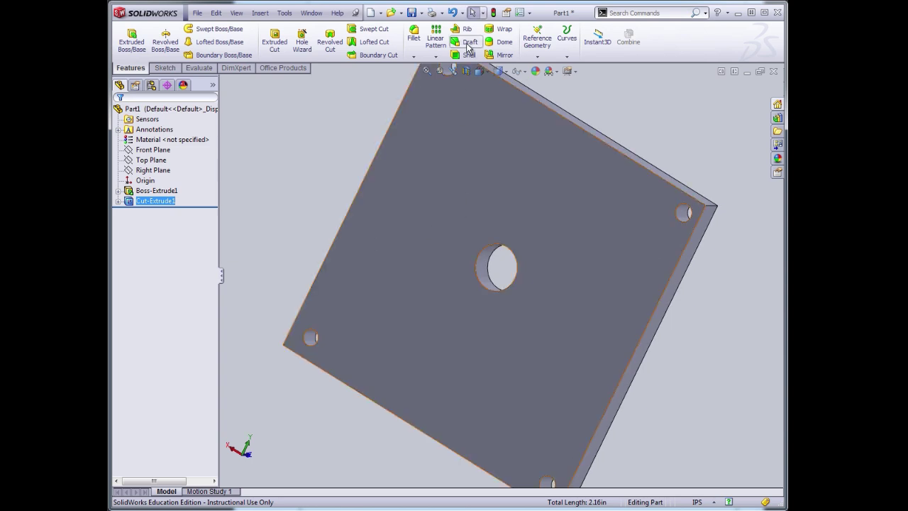
pyautogui.click(480, 72)
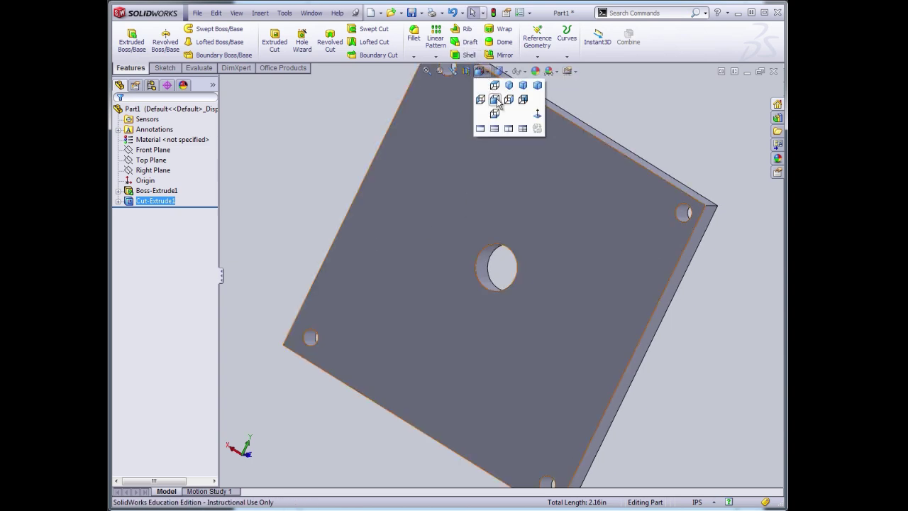
pyautogui.click(496, 100)
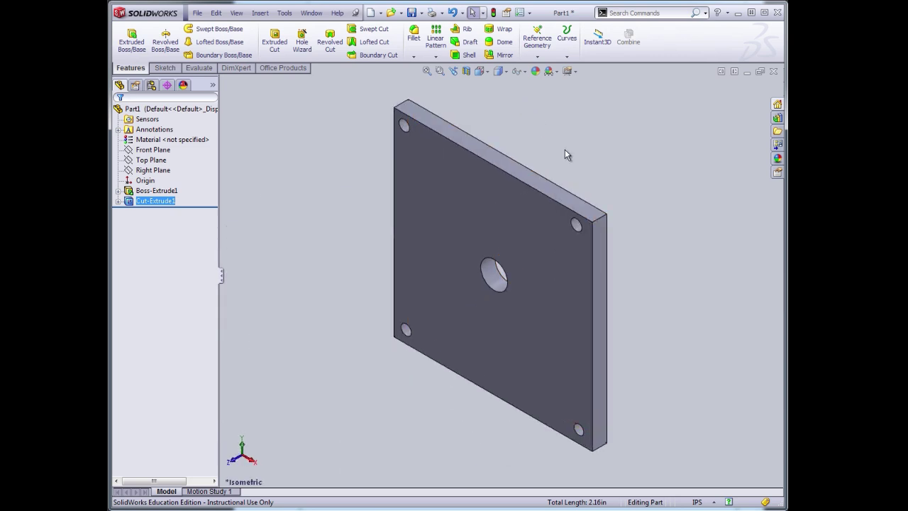
pyautogui.click(488, 77)
pyautogui.click(496, 100)
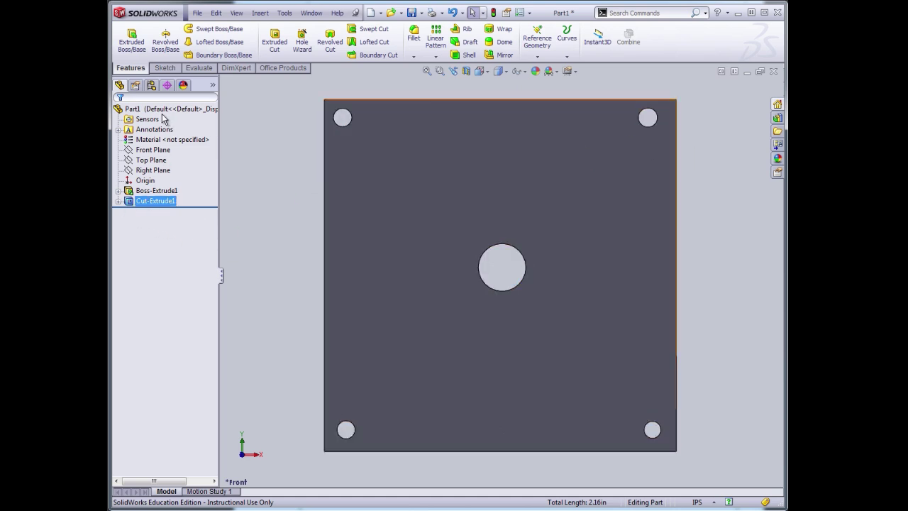
pyautogui.click(118, 202)
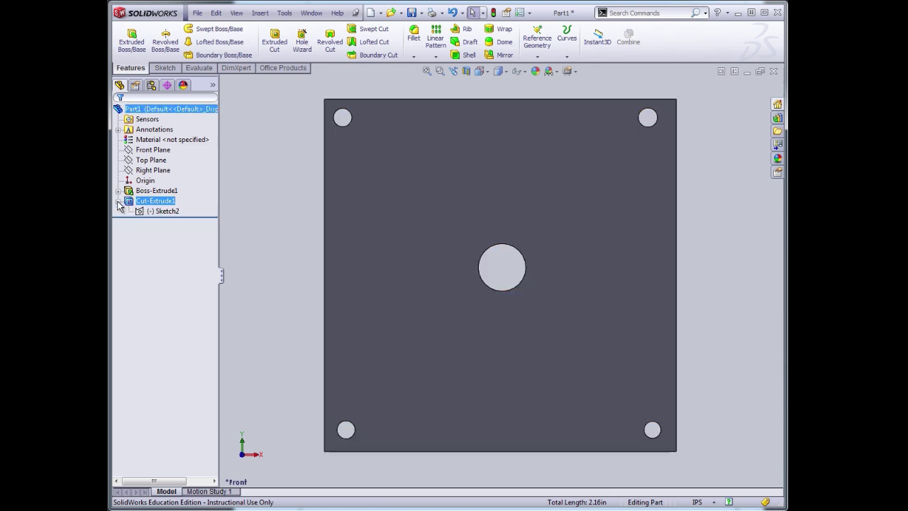
pyautogui.click(156, 210)
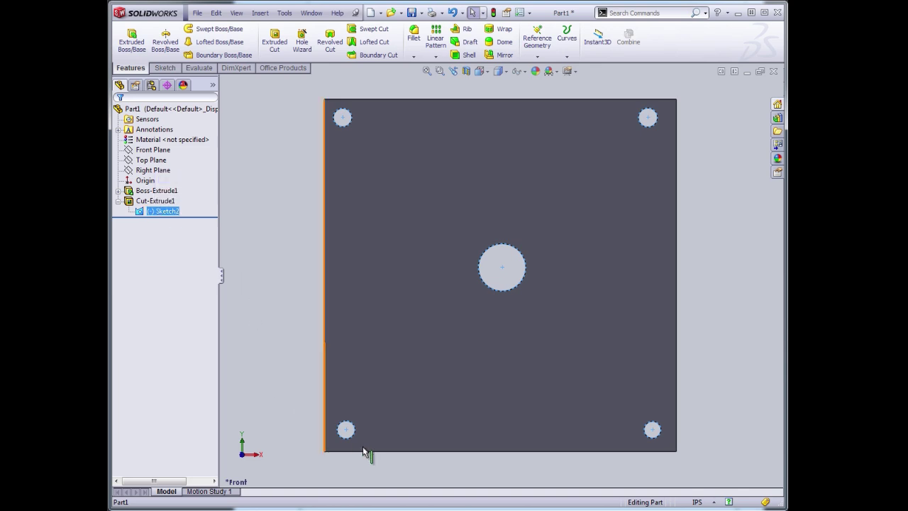
# Edit Sketch2 again and activate Smart Dimension.
pyautogui.rightClick(165, 213)
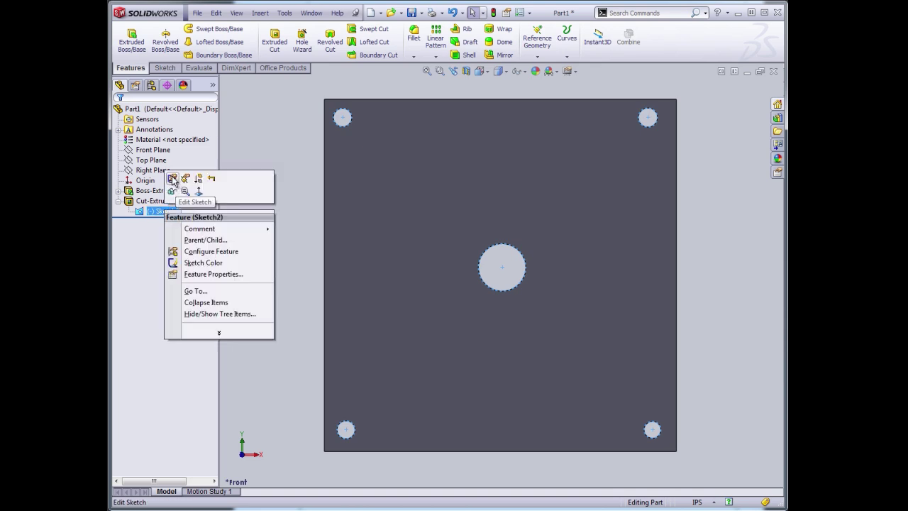
pyautogui.click(172, 179)
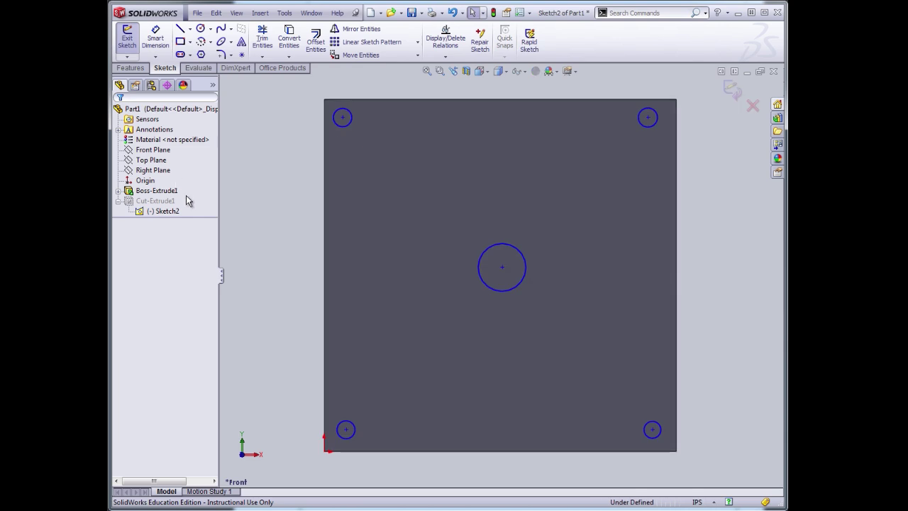
pyautogui.click(154, 38)
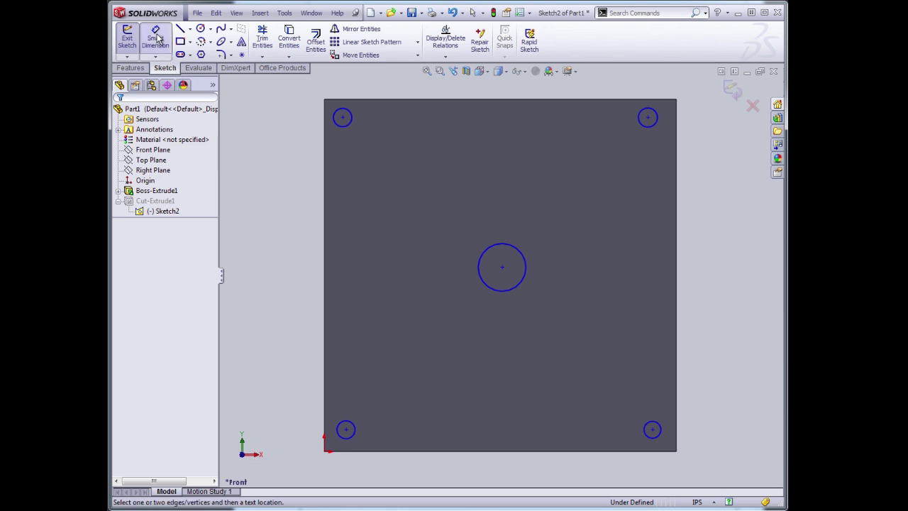
# Give each of the four corner circles a 0.156 in diameter dimension.
pyautogui.click(349, 130)
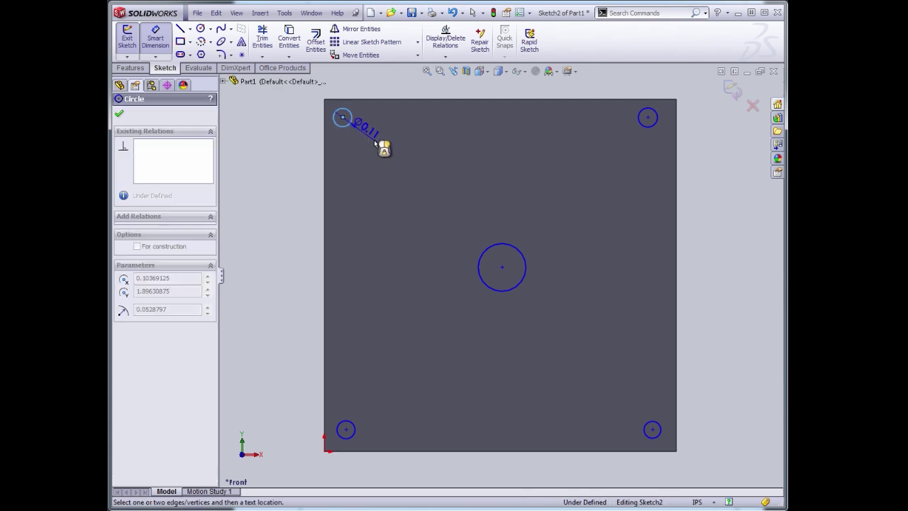
pyautogui.click(402, 162)
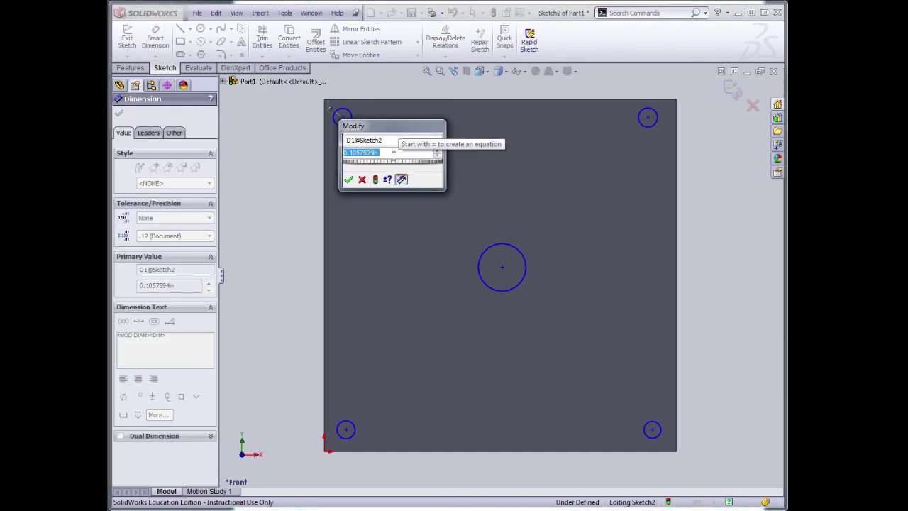
pyautogui.write('0.156')
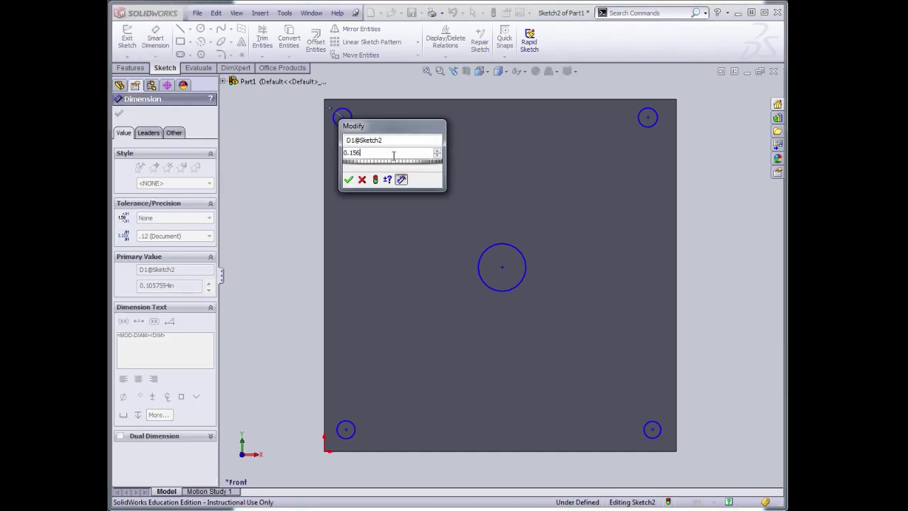
pyautogui.click(349, 180)
pyautogui.click(648, 116)
pyautogui.click(610, 165)
pyautogui.write('0.156')
pyautogui.press('Return')
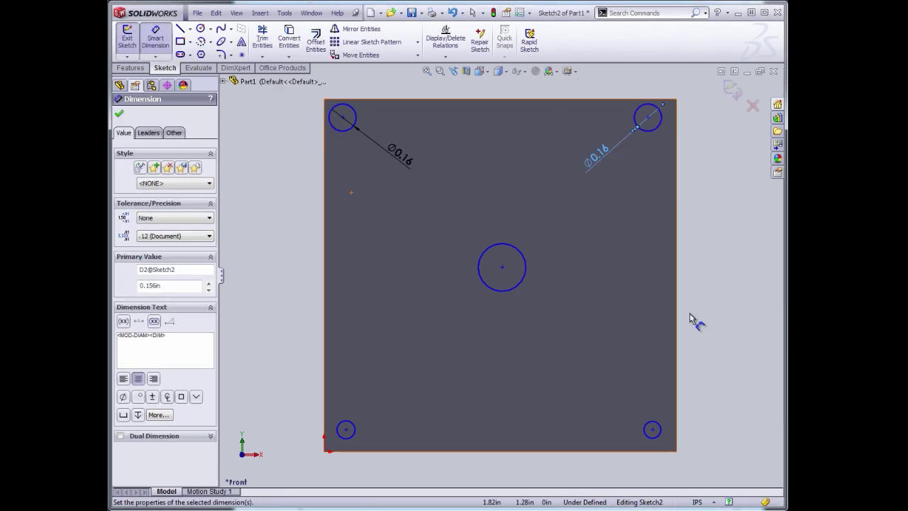
pyautogui.click(645, 424)
pyautogui.click(610, 402)
pyautogui.write('0.156')
pyautogui.press('Return')
pyautogui.click(359, 425)
pyautogui.click(397, 401)
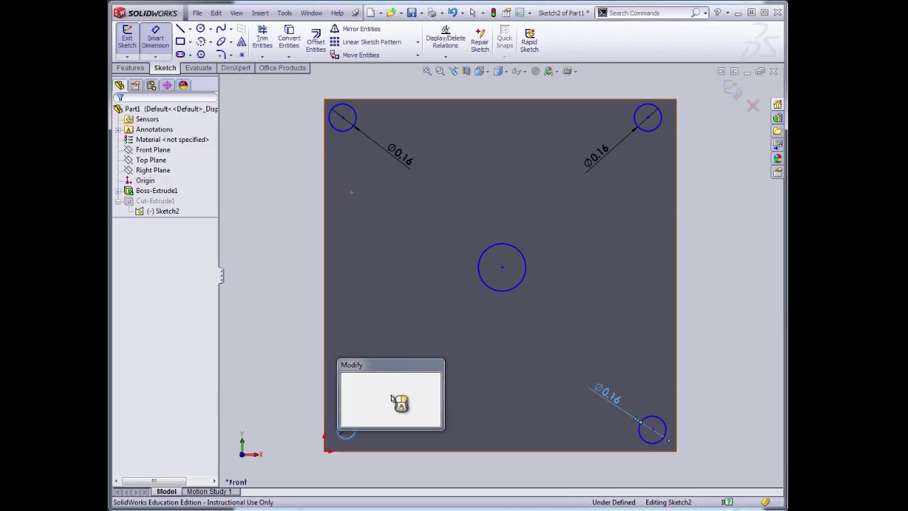
pyautogui.write('0.156')
pyautogui.press('Return')
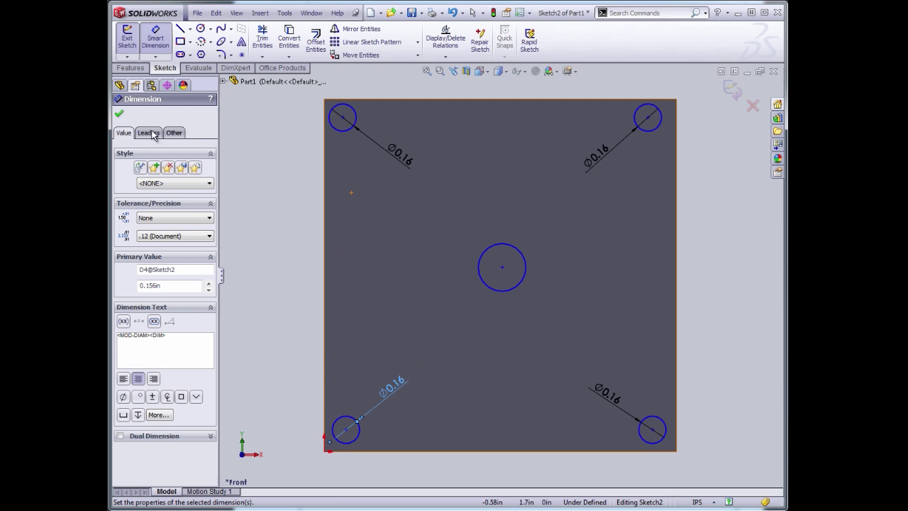
pyautogui.click(120, 114)
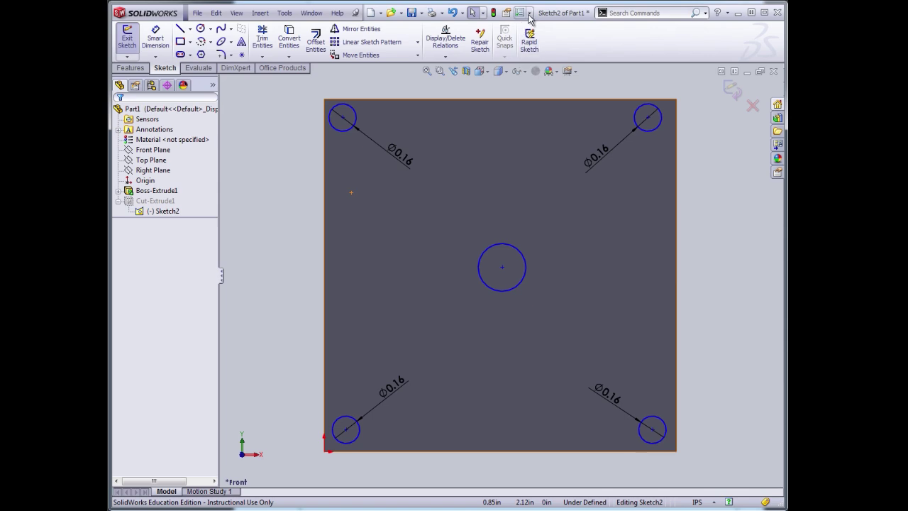
# Set the document's dimension primary precision to three decimals (.123).
pyautogui.click(528, 13)
pyautogui.click(543, 26)
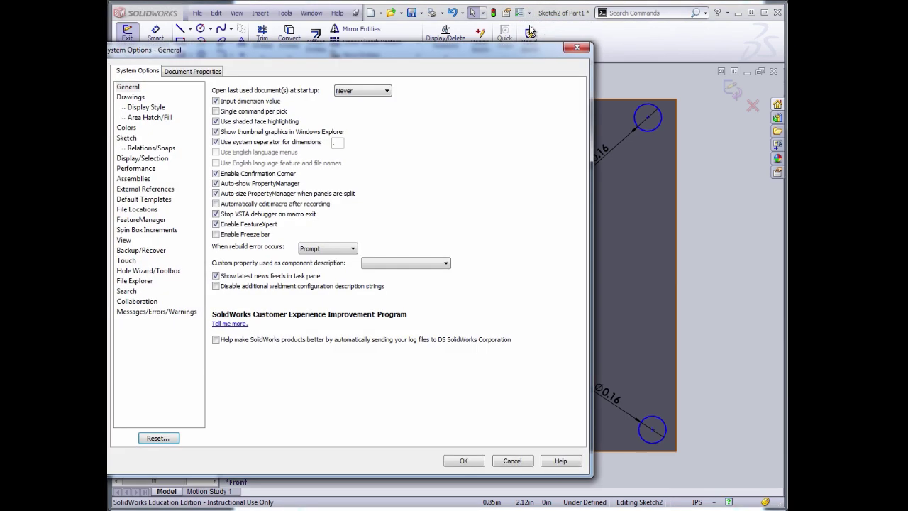
pyautogui.moveTo(322, 51); pyautogui.dragTo(371, 51)
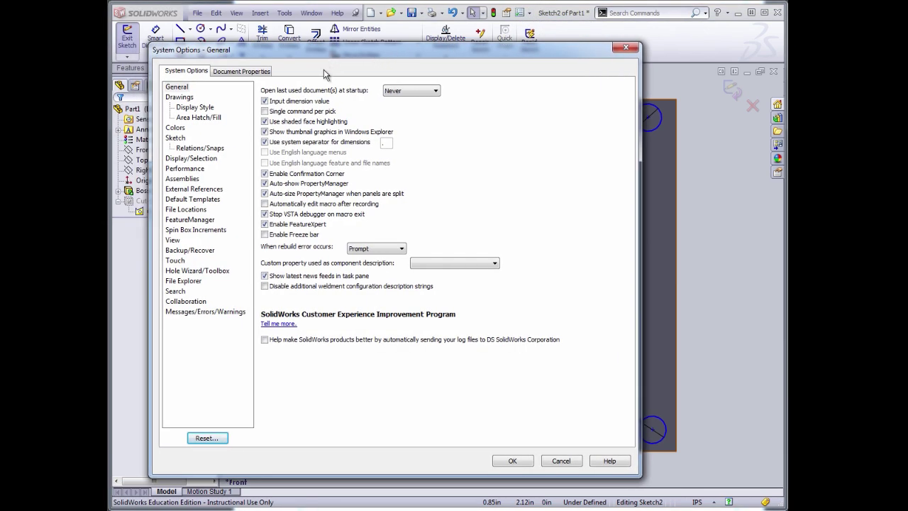
pyautogui.click(254, 75)
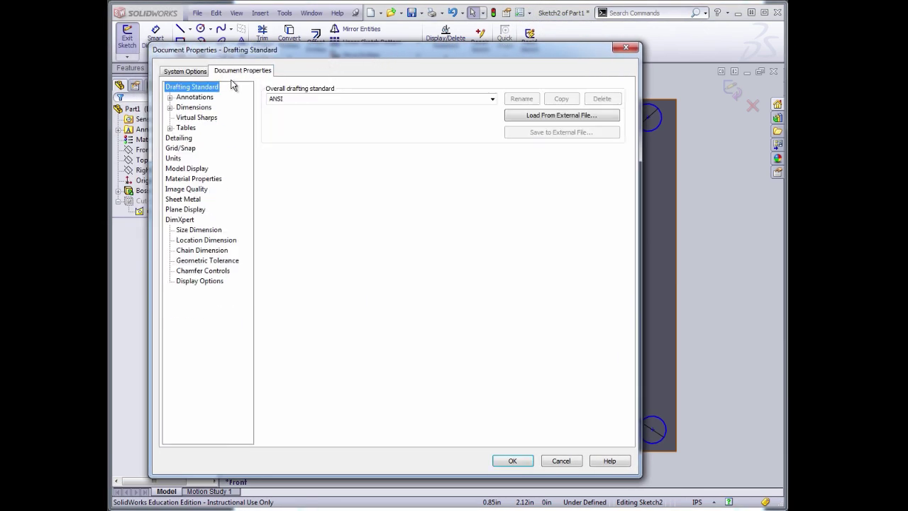
pyautogui.click(191, 107)
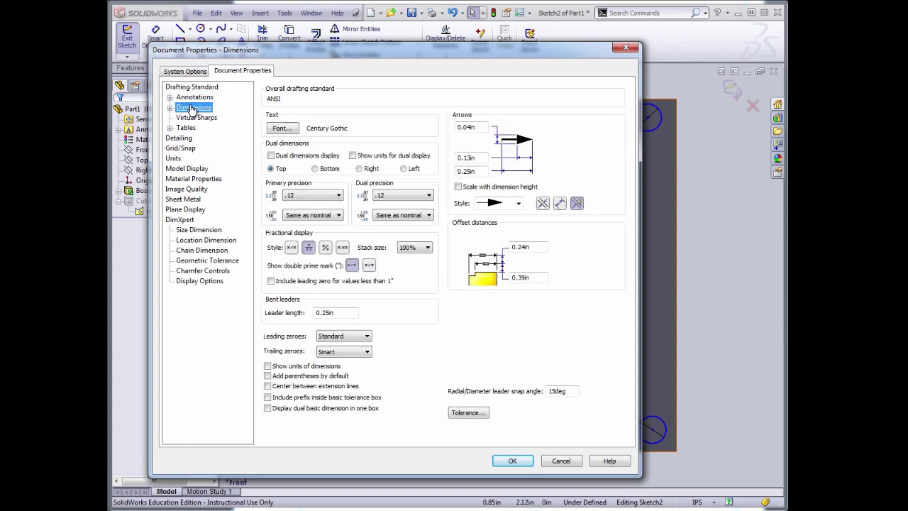
pyautogui.click(339, 196)
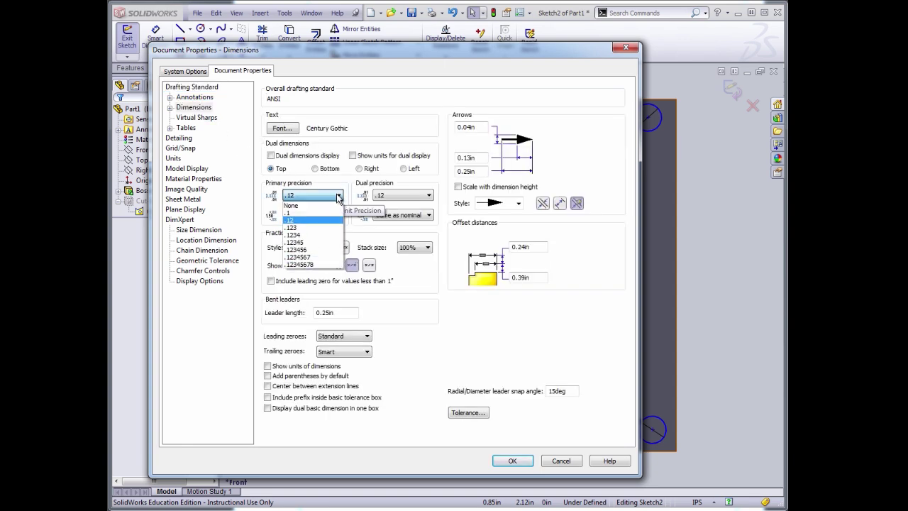
pyautogui.click(318, 227)
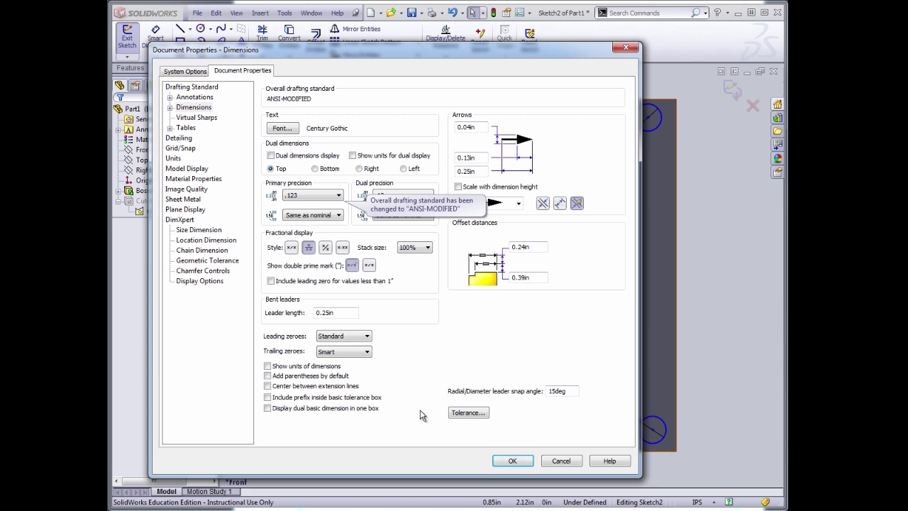
pyautogui.click(521, 464)
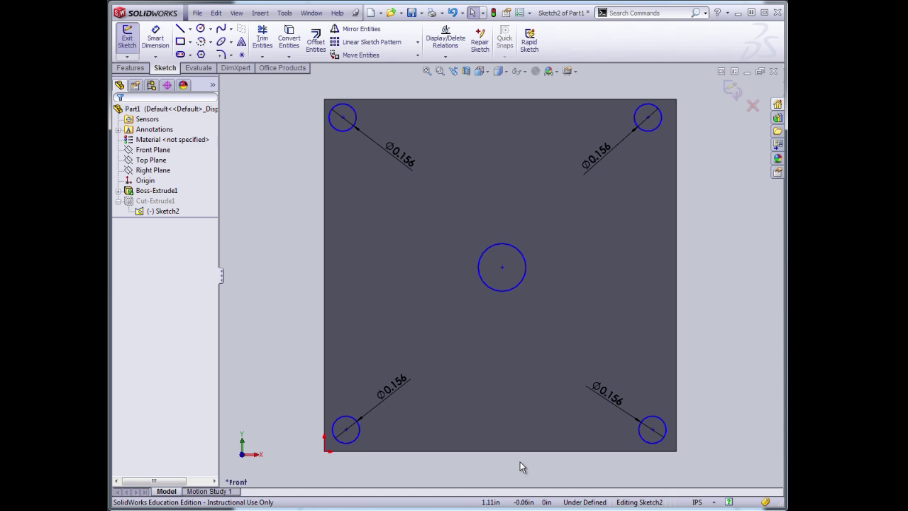
# Dimension the centre hole to a 0.332 in diameter.
pyautogui.click(154, 38)
pyautogui.click(526, 261)
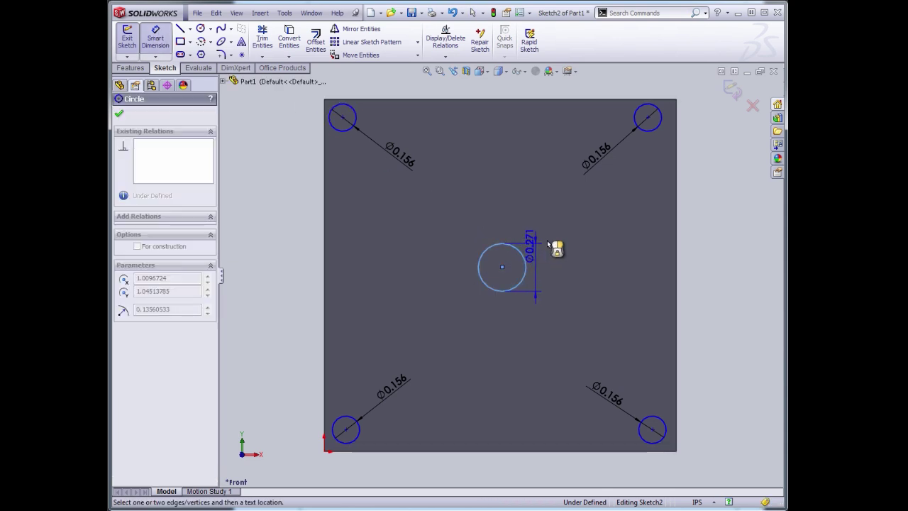
pyautogui.click(563, 240)
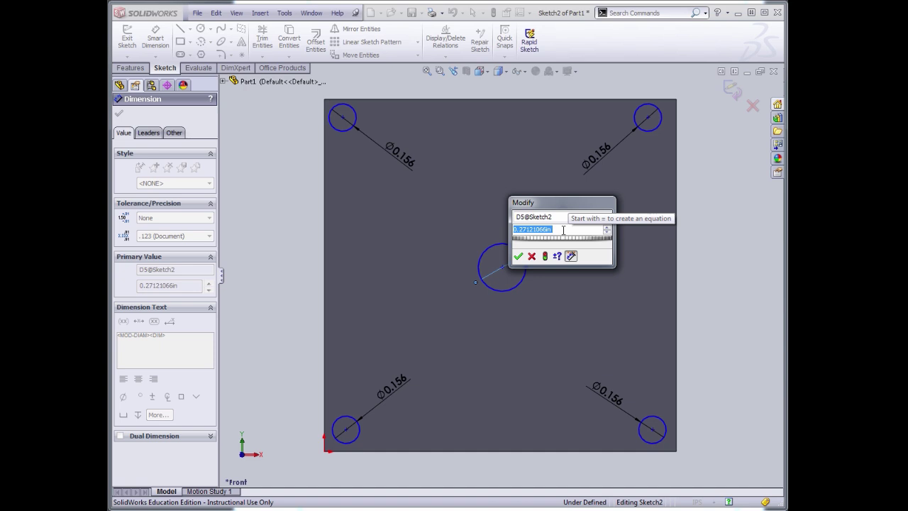
pyautogui.write('0.332')
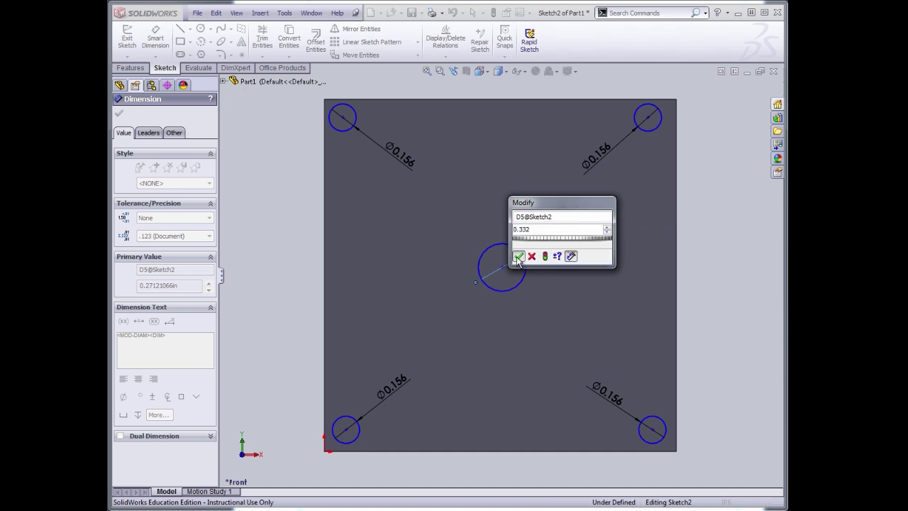
pyautogui.click(520, 259)
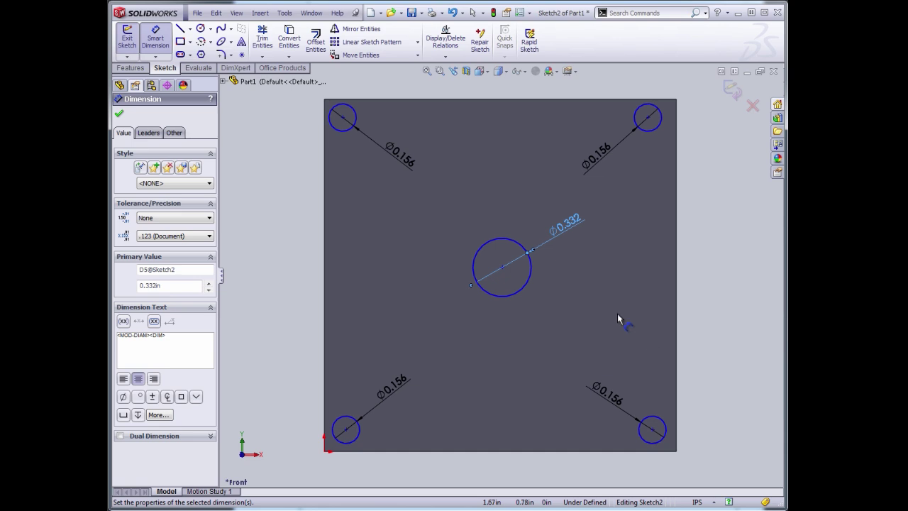
pyautogui.press('Escape')
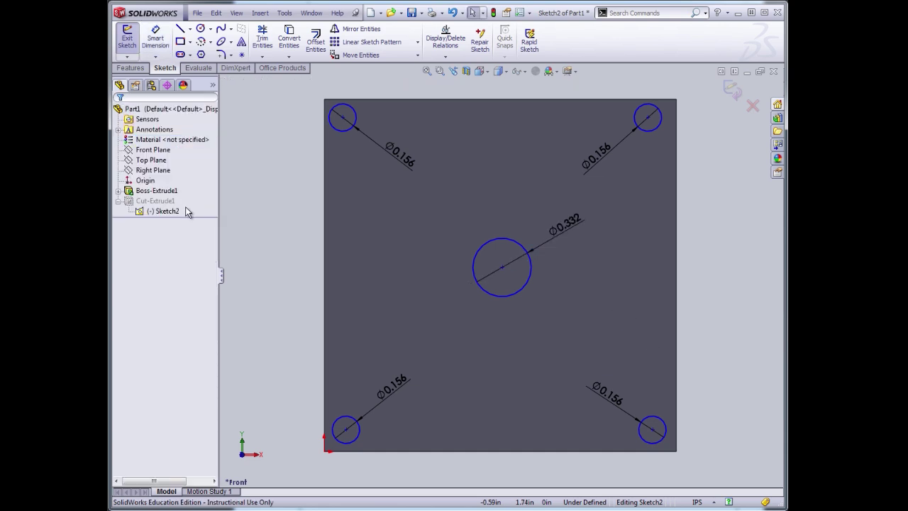
# Locate the top-left hole's centre 0.25 in from the plate's top and left edges.
pyautogui.click(155, 39)
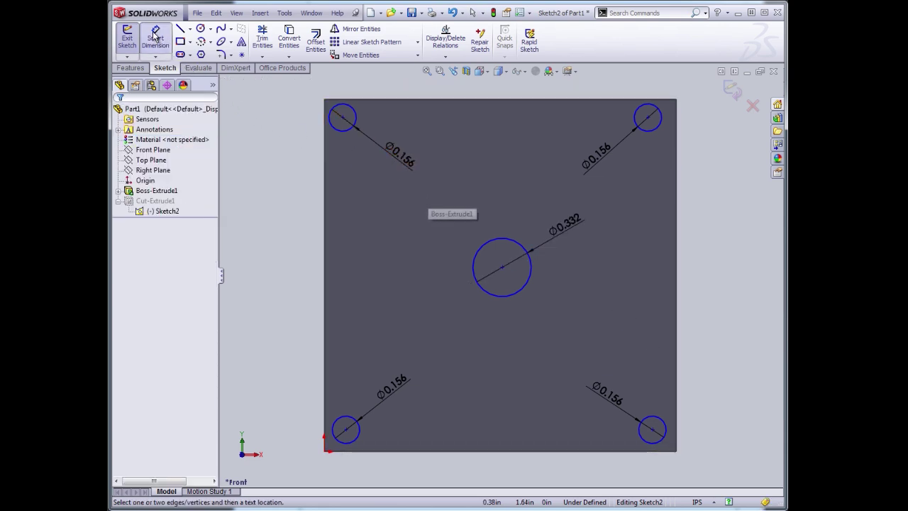
pyautogui.click(343, 117)
pyautogui.click(368, 105)
pyautogui.click(272, 158)
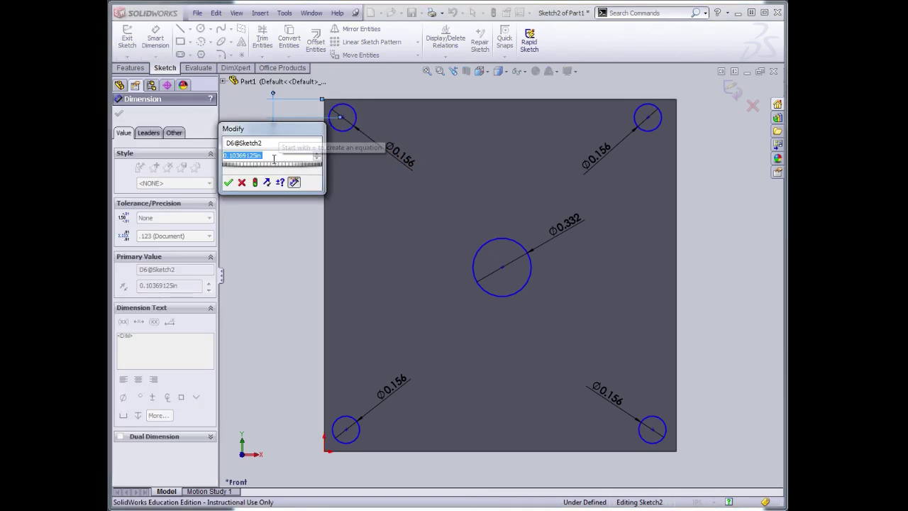
pyautogui.write('.25')
pyautogui.press('Return')
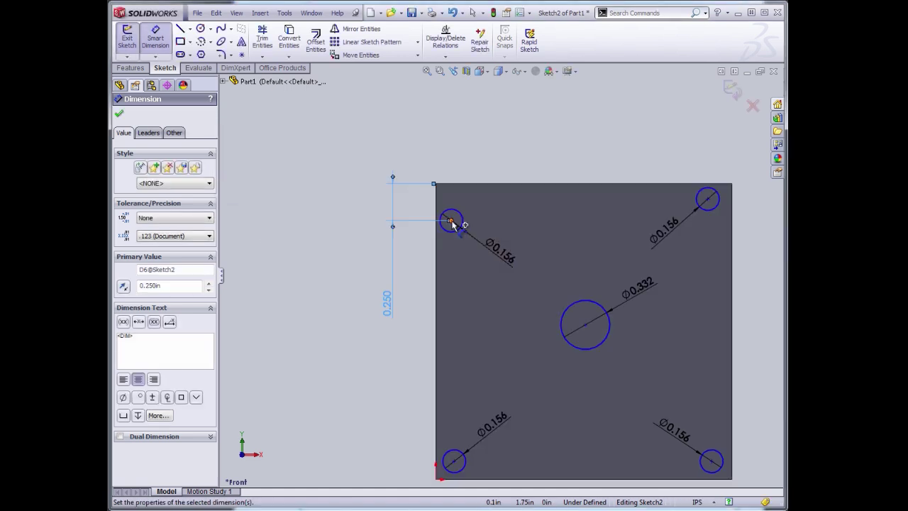
pyautogui.click(451, 221)
pyautogui.click(436, 190)
pyautogui.click(499, 158)
pyautogui.write('.25')
pyautogui.press('Return')
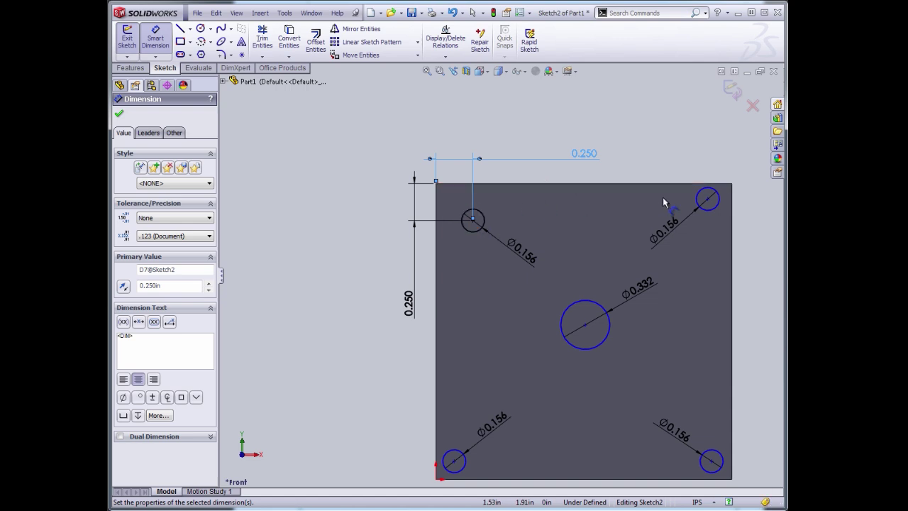
# Add a vertical relation aligning the lower-left hole's centre under the top-left hole's centre.
pyautogui.click(119, 115)
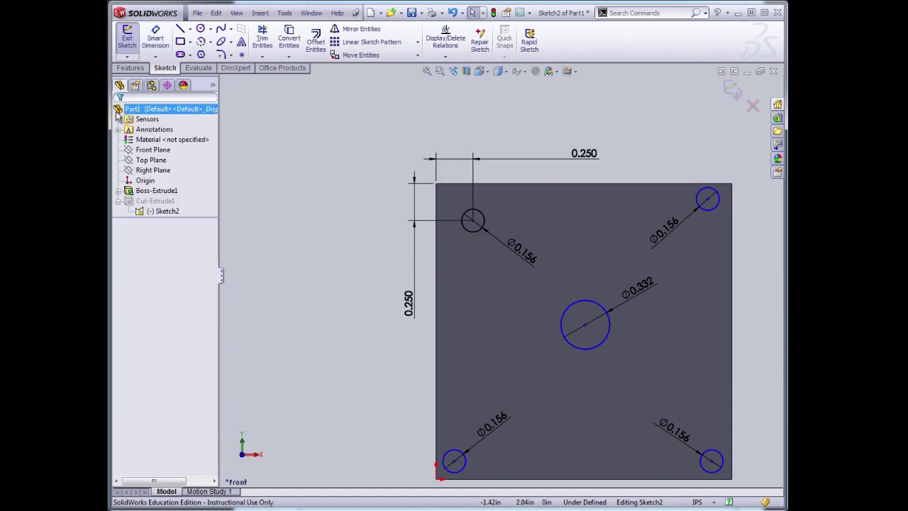
pyautogui.click(473, 221)
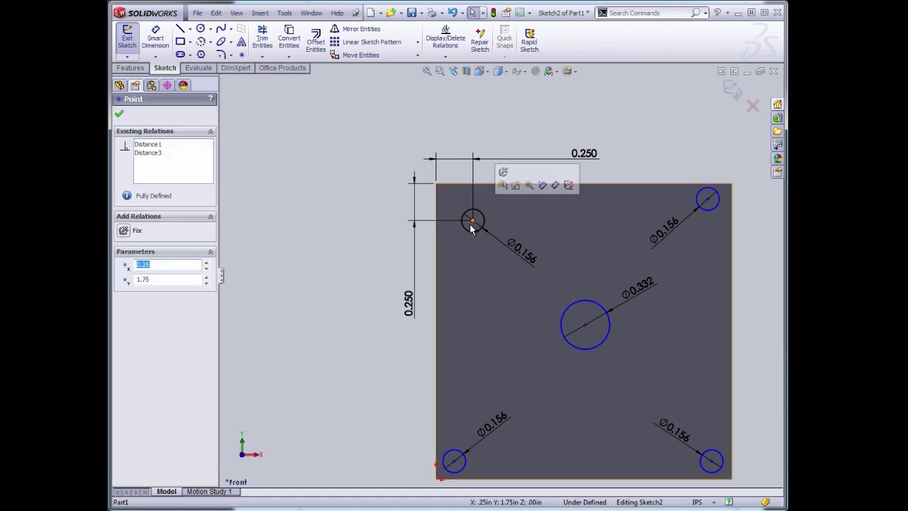
pyautogui.keyDown('ctrl'); pyautogui.click(453, 461); pyautogui.keyUp('ctrl')
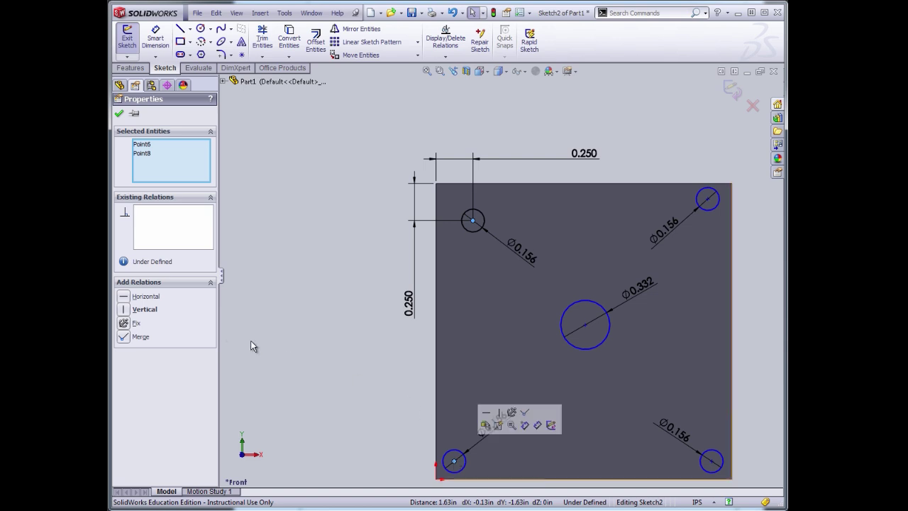
pyautogui.click(134, 310)
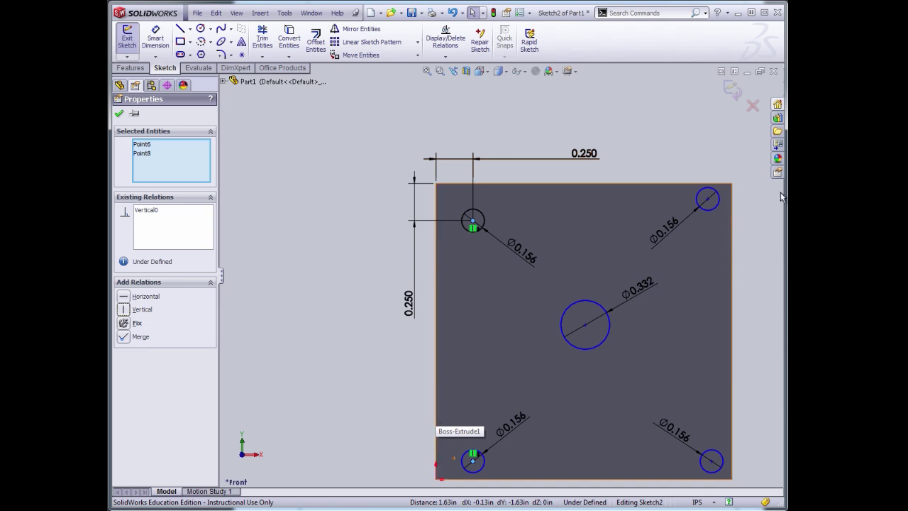
# Add a horizontal relation between the top-left and top-right hole centres.
pyautogui.click(682, 154)
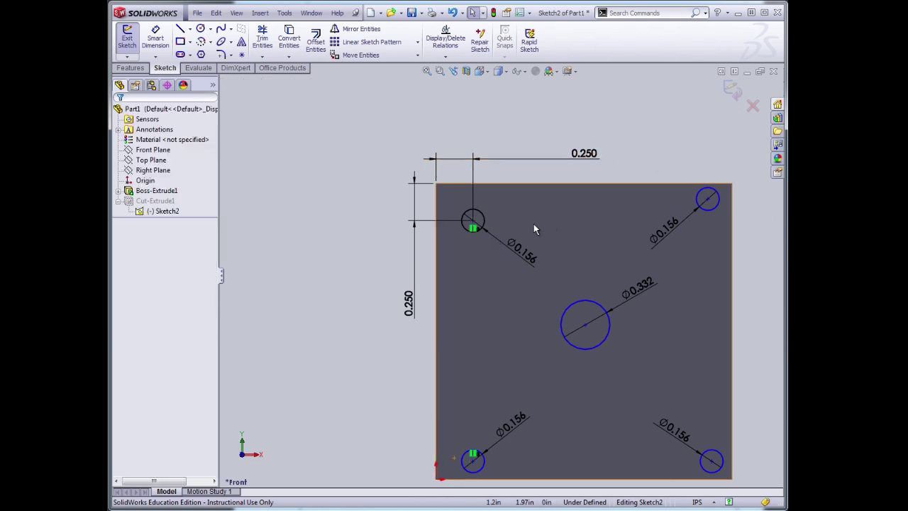
pyautogui.click(473, 222)
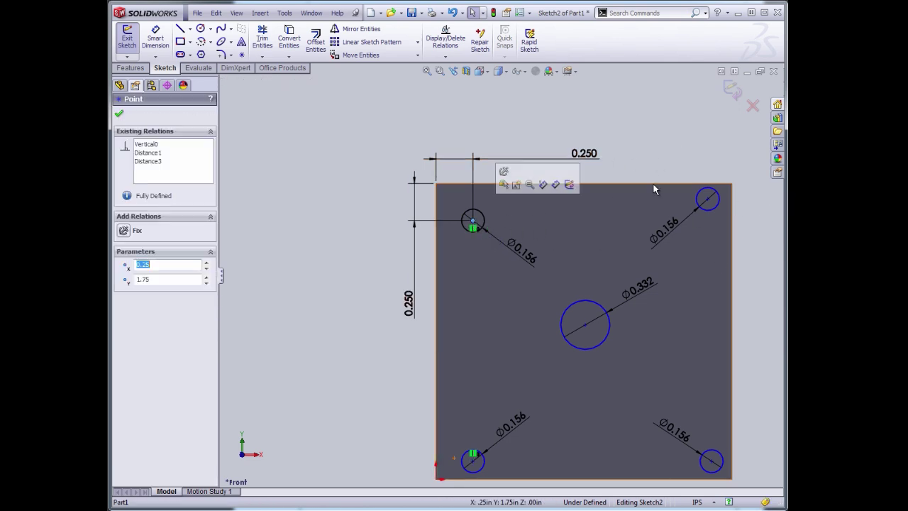
pyautogui.keyDown('ctrl'); pyautogui.click(706, 200); pyautogui.keyUp('ctrl')
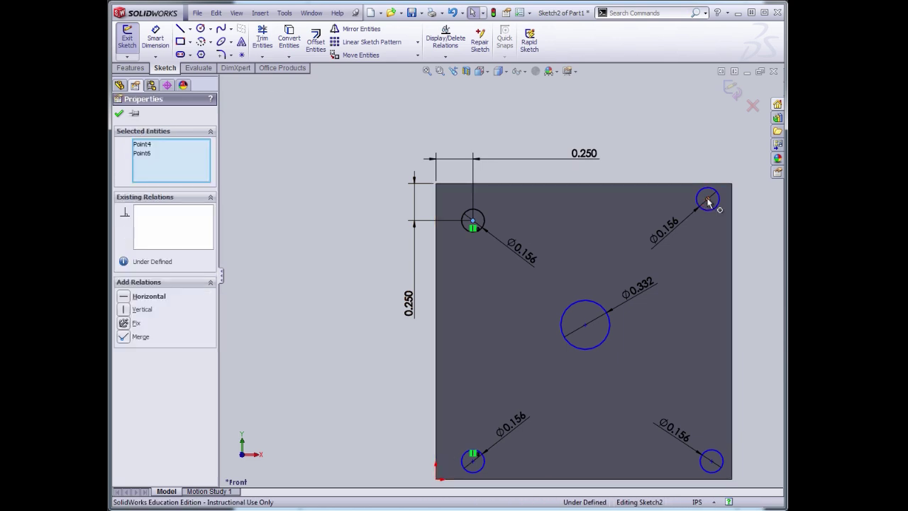
pyautogui.click(149, 297)
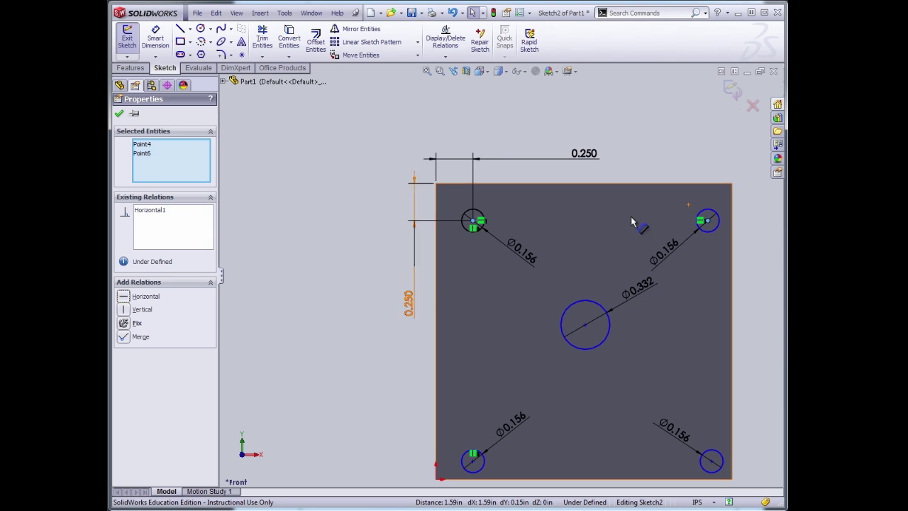
pyautogui.scroll(-2, 678, 144)
pyautogui.scroll(2, 679, 144)
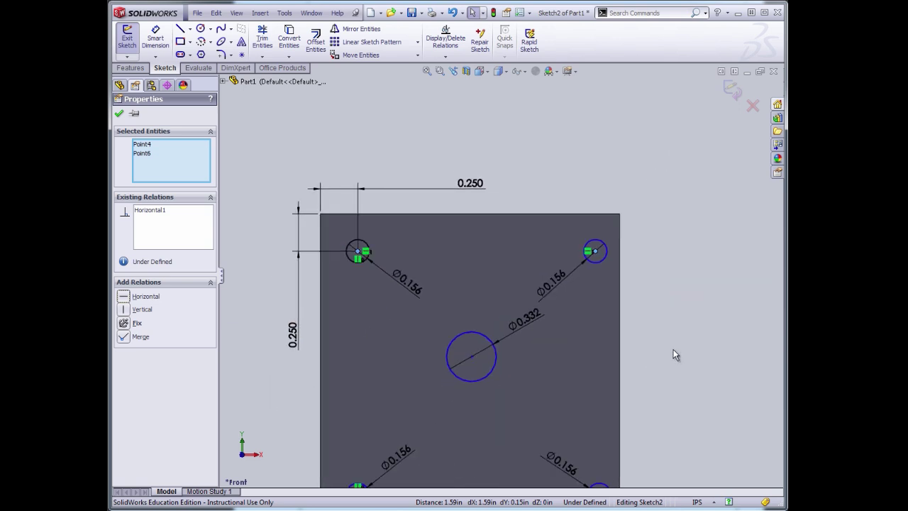
pyautogui.scroll(2, 672, 347)
pyautogui.scroll(-1, 671, 347)
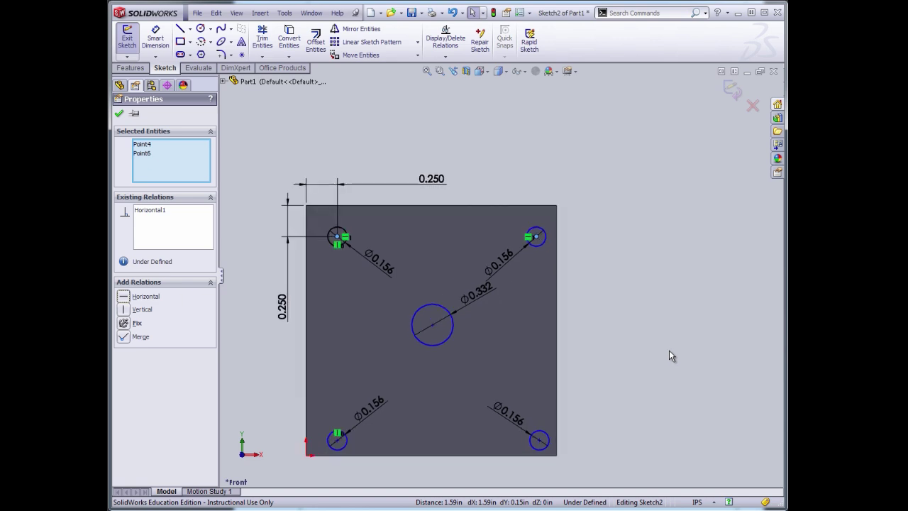
pyautogui.scroll(-2, 408, 335)
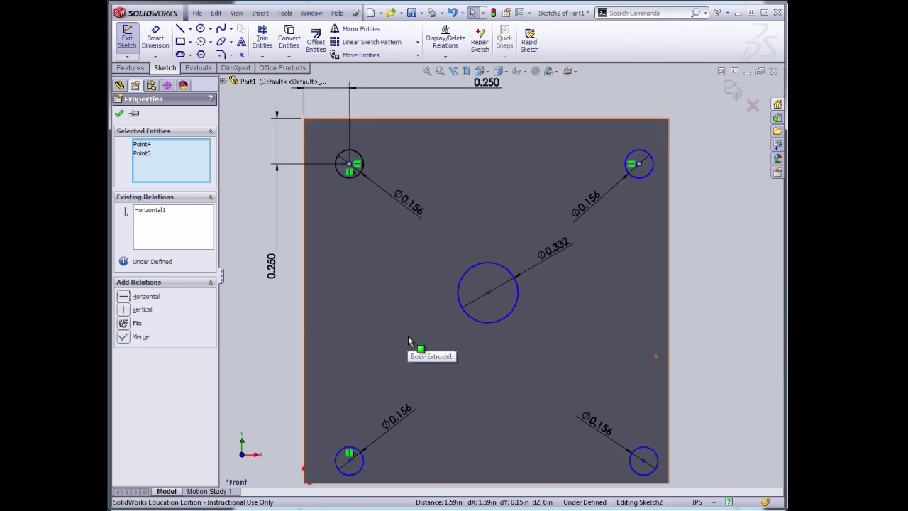
pyautogui.scroll(1, 409, 341)
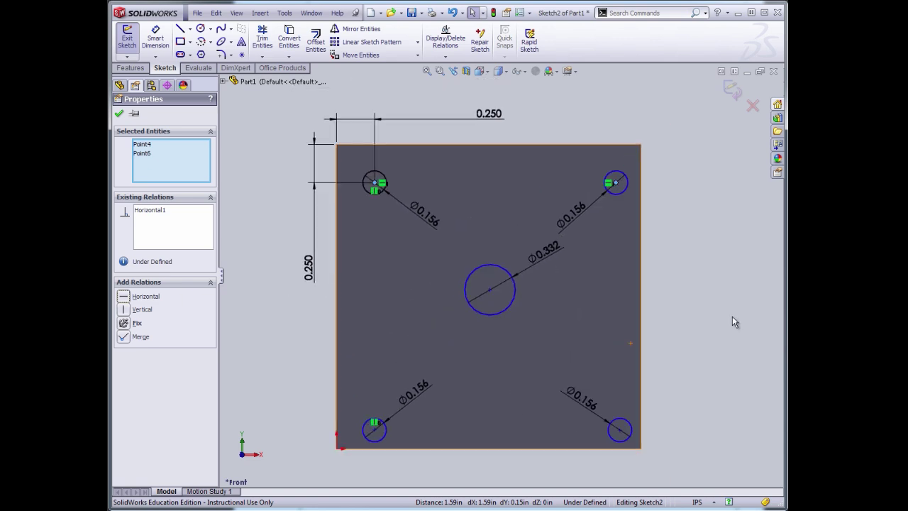
# Dimension the bottom-right hole's centre 0.25 in from the plate's right edge and 0.25 in from its bottom edge.
pyautogui.click(155, 39)
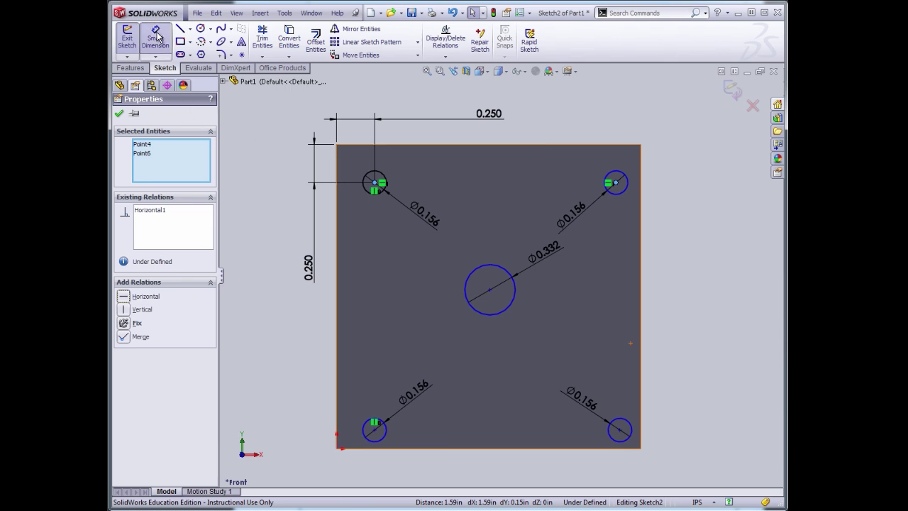
pyautogui.click(620, 429)
pyautogui.click(640, 436)
pyautogui.click(641, 471)
pyautogui.write('0.25')
pyautogui.press('Return')
pyautogui.click(602, 429)
pyautogui.click(641, 448)
pyautogui.click(682, 454)
pyautogui.write('0.25')
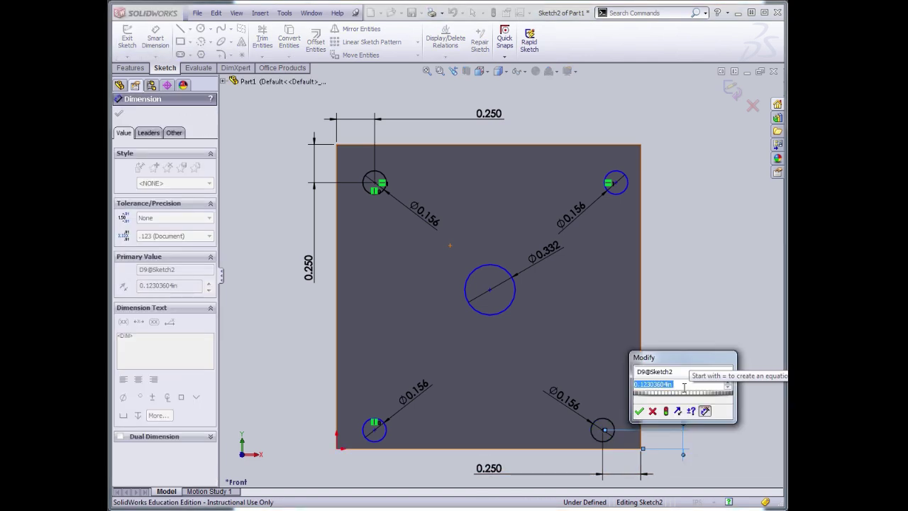
pyautogui.click(639, 412)
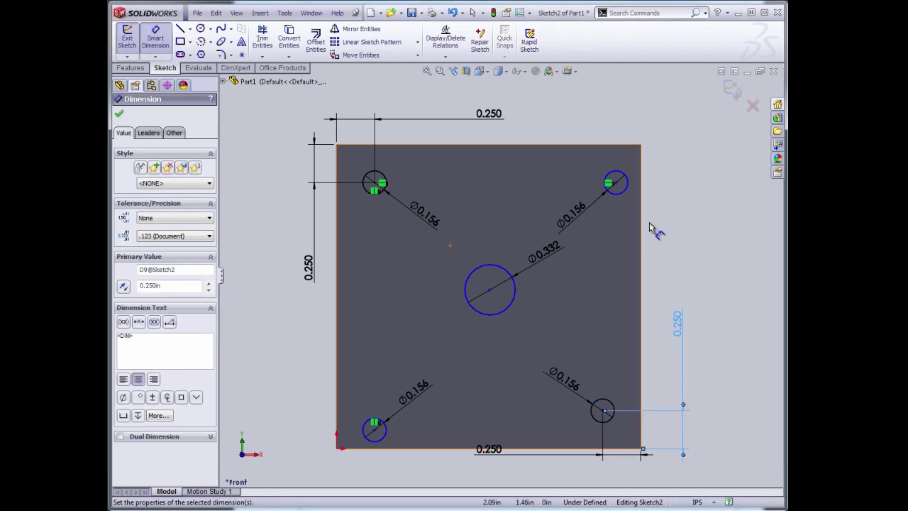
pyautogui.click(119, 114)
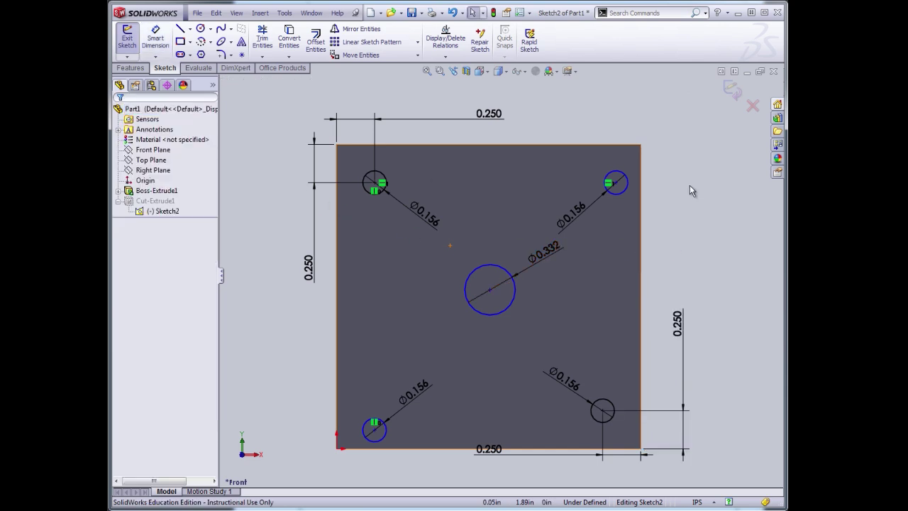
# Add a vertical relation between the bottom-right and top-right hole centres.
pyautogui.click(602, 410)
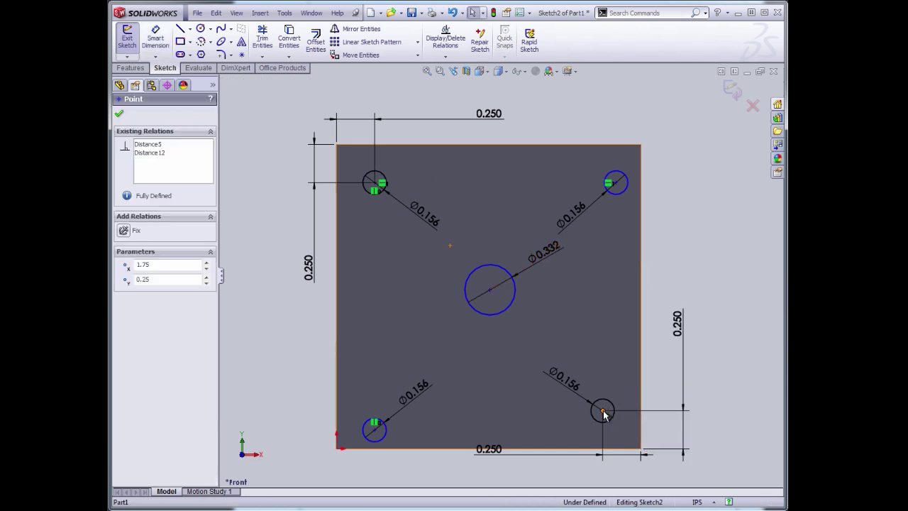
pyautogui.keyDown('ctrl'); pyautogui.click(615, 184); pyautogui.keyUp('ctrl')
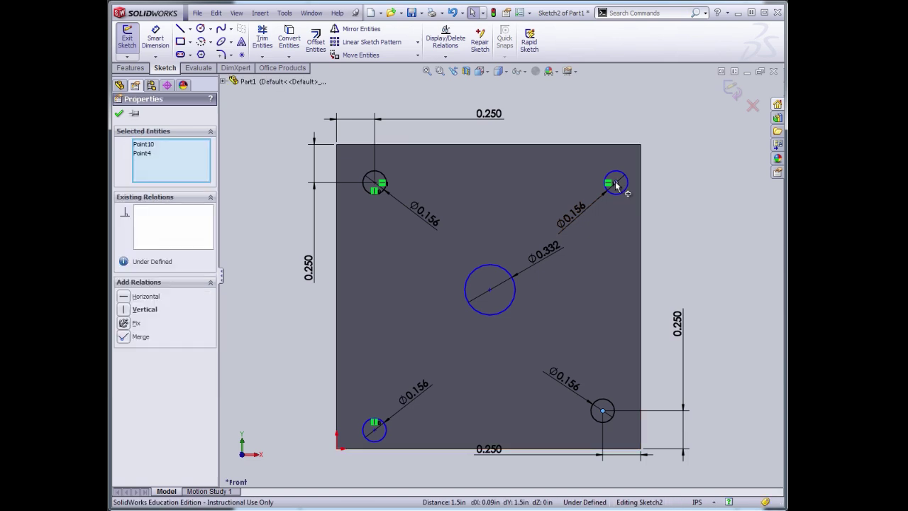
pyautogui.click(139, 312)
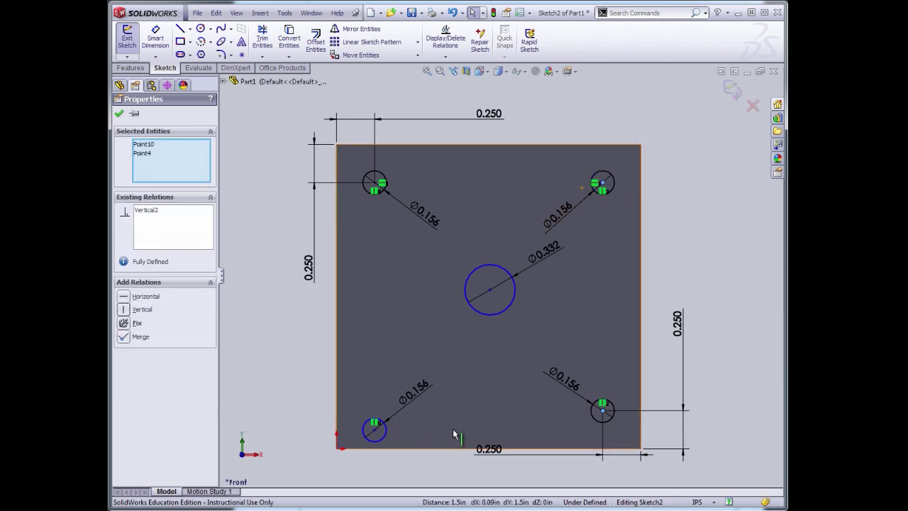
# Add a horizontal relation between the bottom-right and bottom-left hole centres.
pyautogui.click(760, 367)
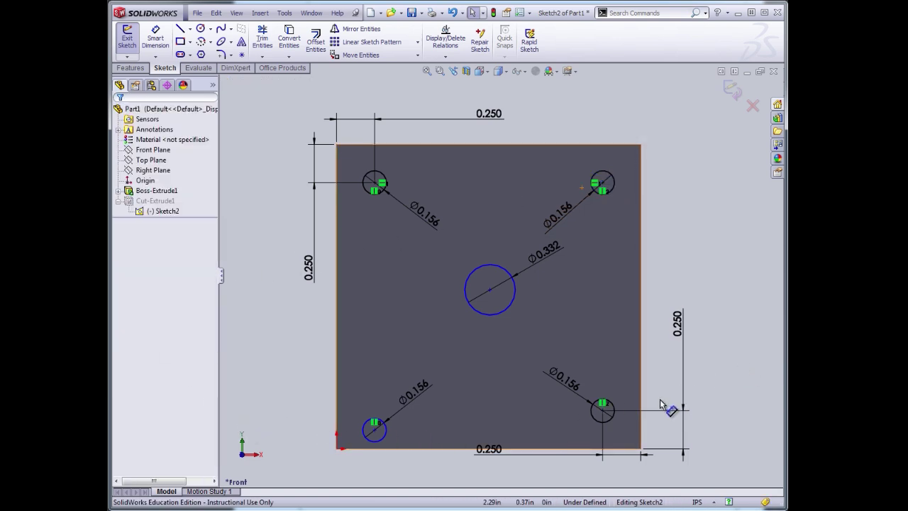
pyautogui.click(602, 409)
pyautogui.keyDown('ctrl'); pyautogui.click(374, 429); pyautogui.keyUp('ctrl')
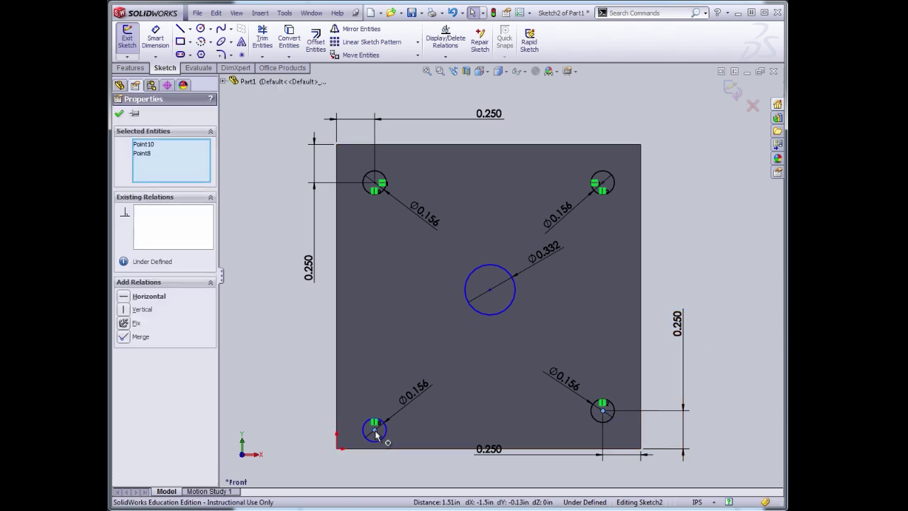
pyautogui.click(144, 297)
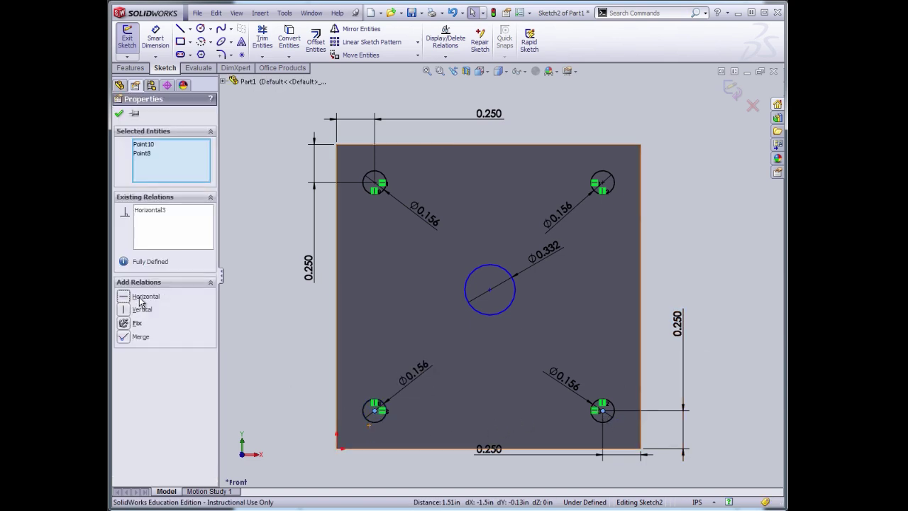
pyautogui.click(119, 114)
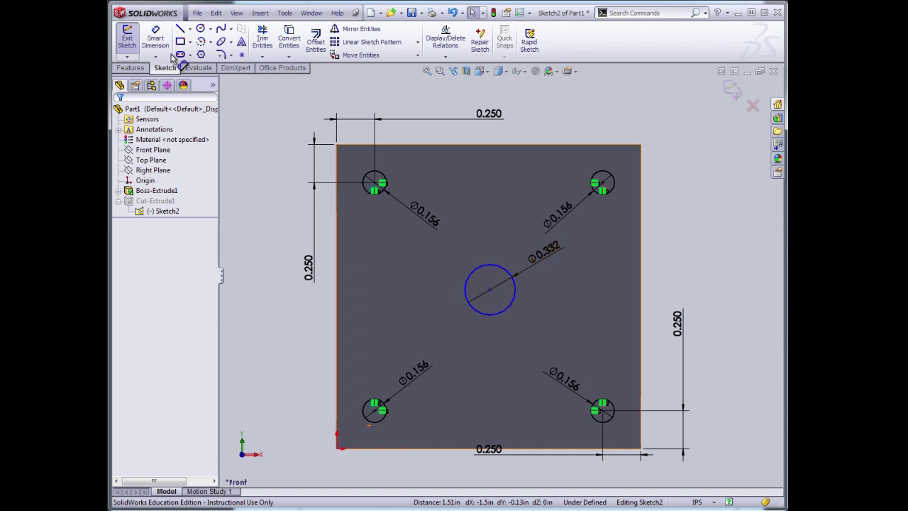
# Dimension the centre hole's centre 1.000 in above the plate's bottom edge.
pyautogui.click(155, 37)
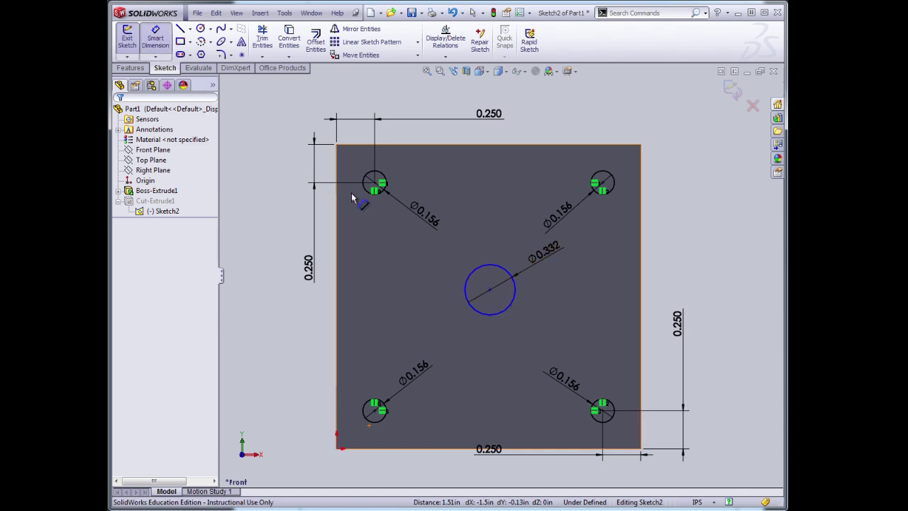
pyautogui.click(489, 290)
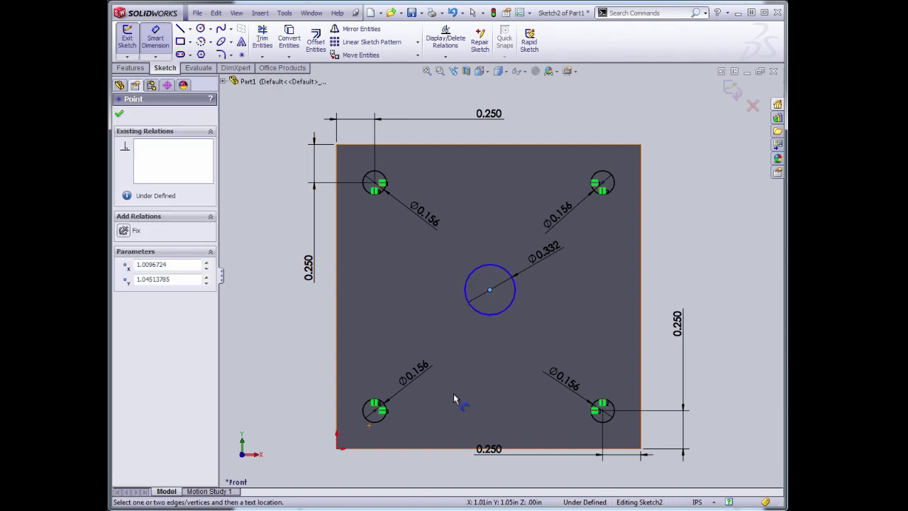
pyautogui.click(429, 447)
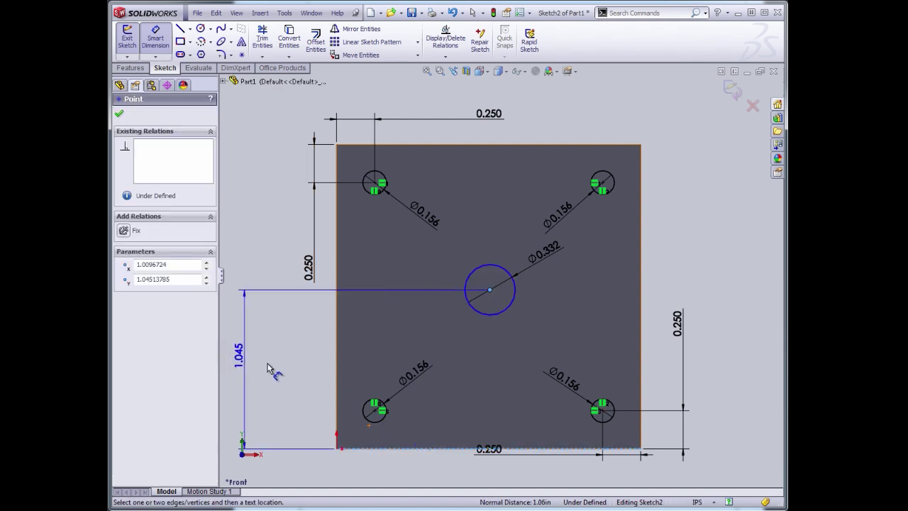
pyautogui.click(275, 372)
pyautogui.write('1')
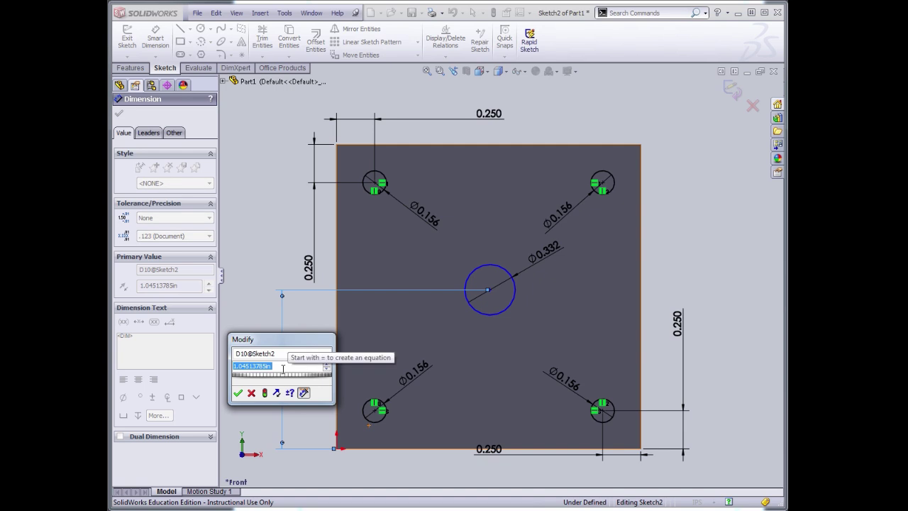
pyautogui.press('Return')
# Dimension the centre hole's centre 1.000 in from the plate's left edge, fully defining Sketch2.
pyautogui.click(155, 39)
pyautogui.click(457, 295)
pyautogui.click(330, 358)
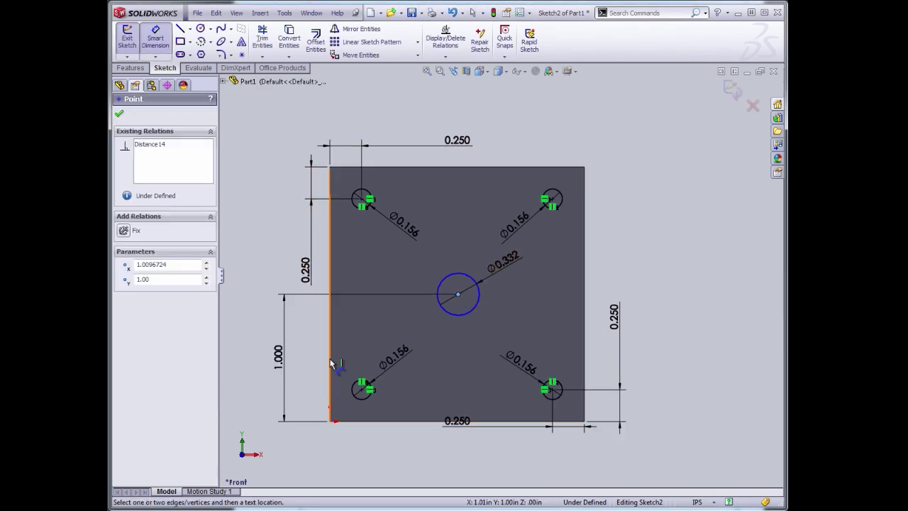
pyautogui.click(396, 462)
pyautogui.write('1')
pyautogui.press('Return')
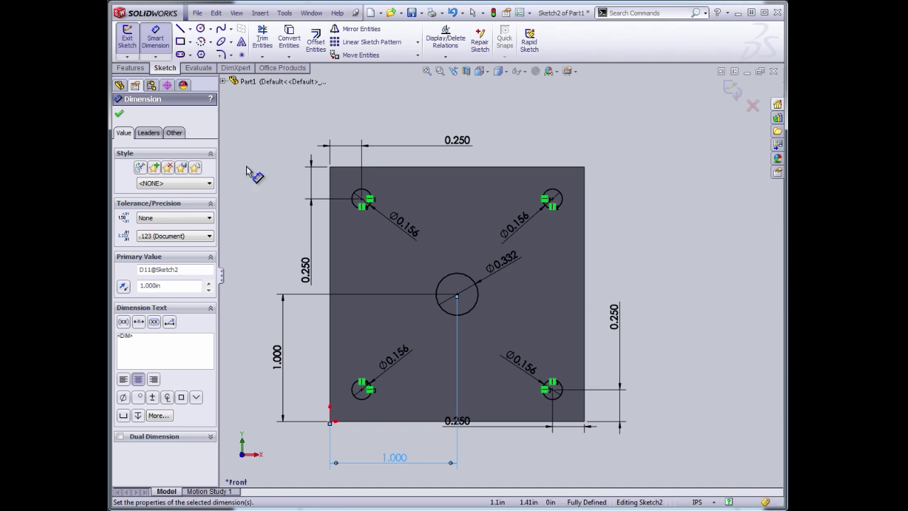
pyautogui.click(119, 114)
pyautogui.click(737, 203)
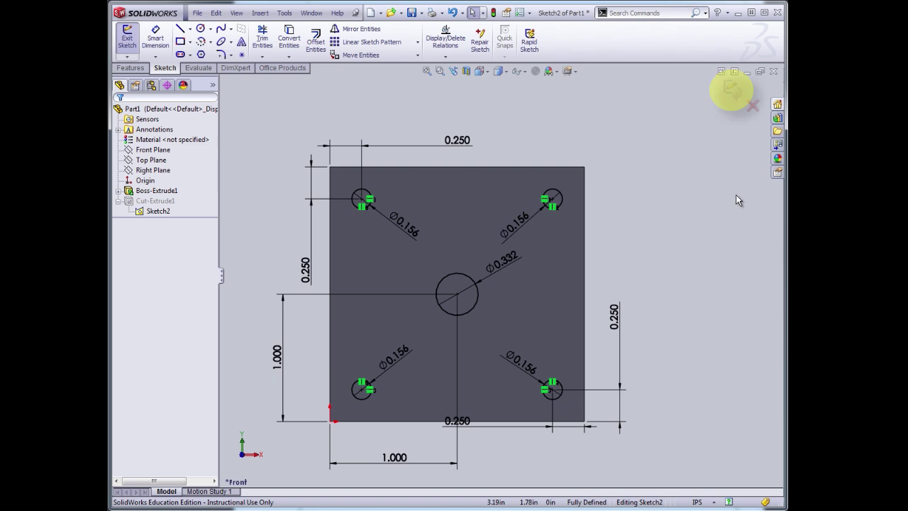
# Exit Sketch2 to rebuild Cut-Extrude1, then view the holed plate tilted and zoomed out.
pyautogui.click(729, 90)
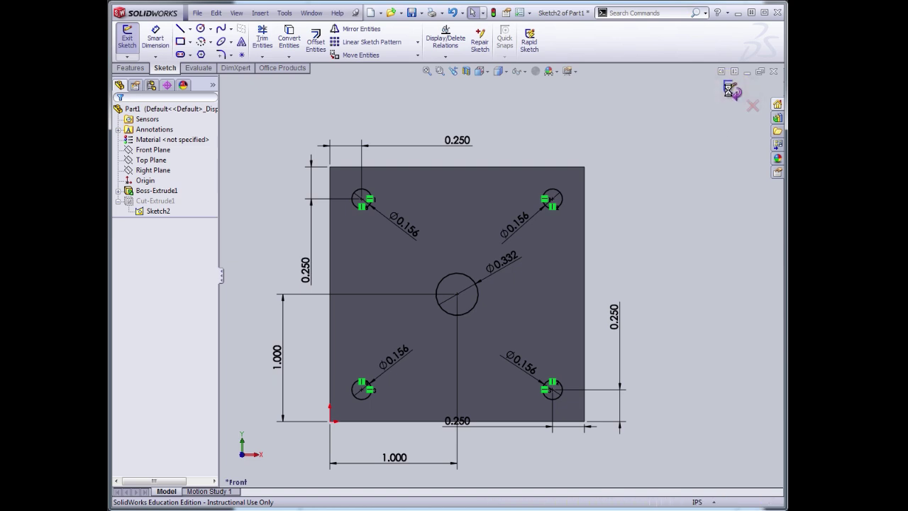
pyautogui.moveTo(687, 236); pyautogui.dragTo(645, 251, button='middle')
pyautogui.press('z')
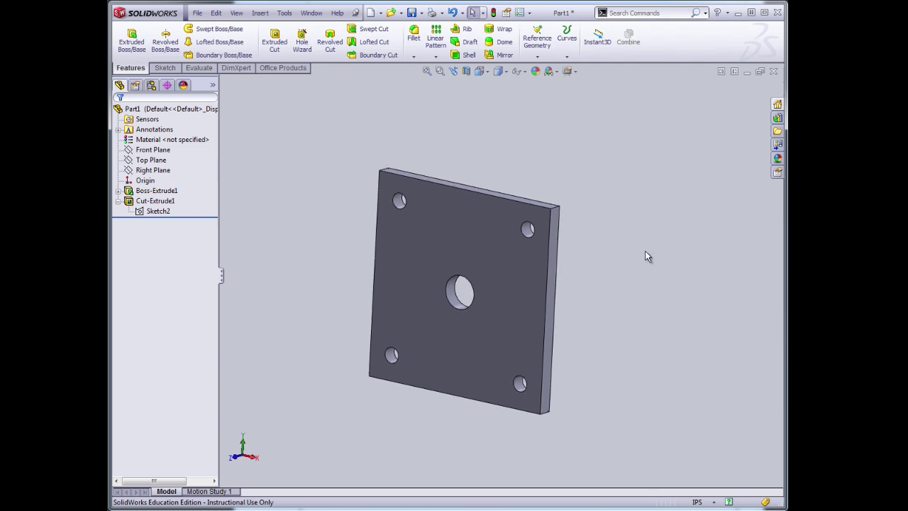